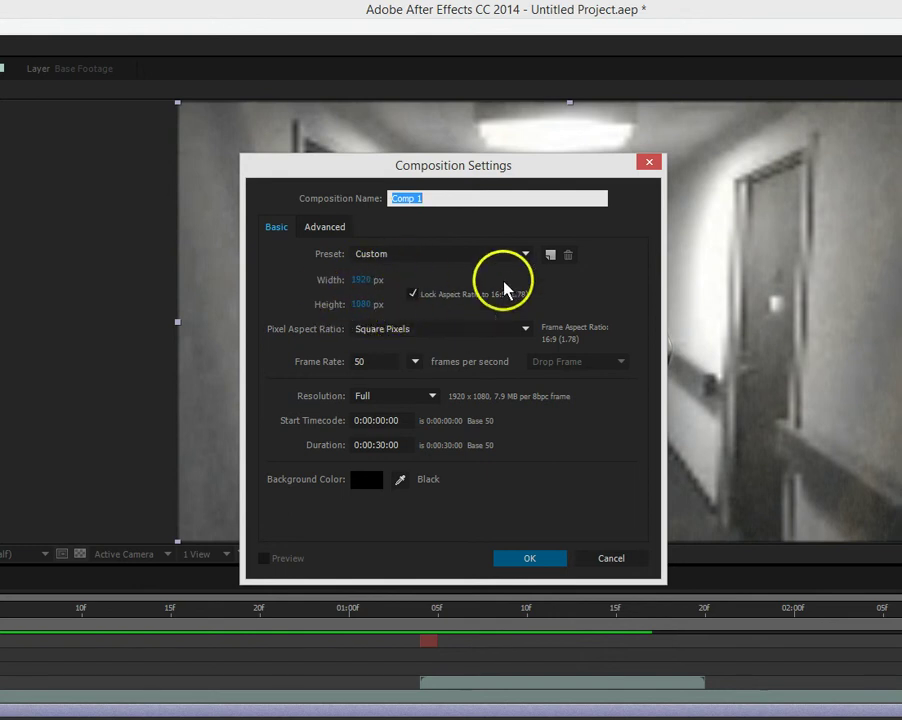
Clear the project by deleting every existing composition, footage item and the Solids folder.
click(530, 559)
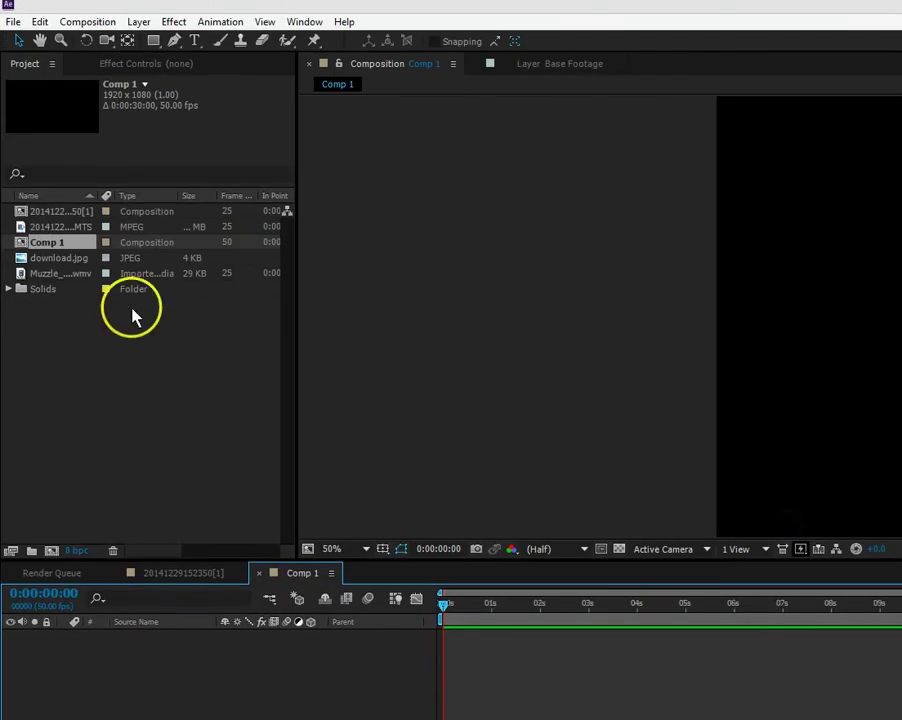
drag(133, 316, 8, 180)
key(Delete)
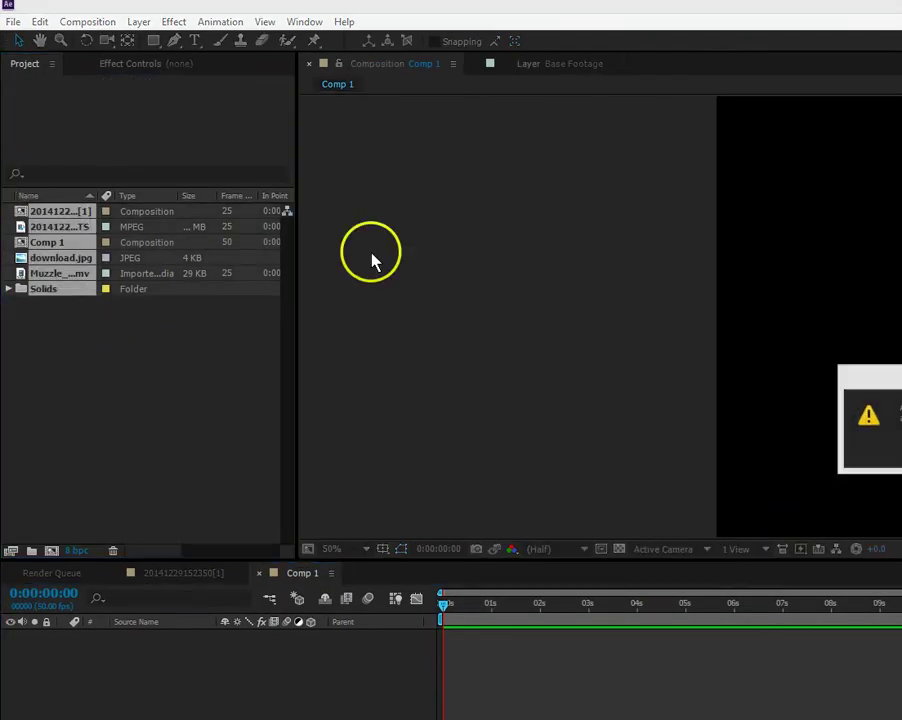
key(Return)
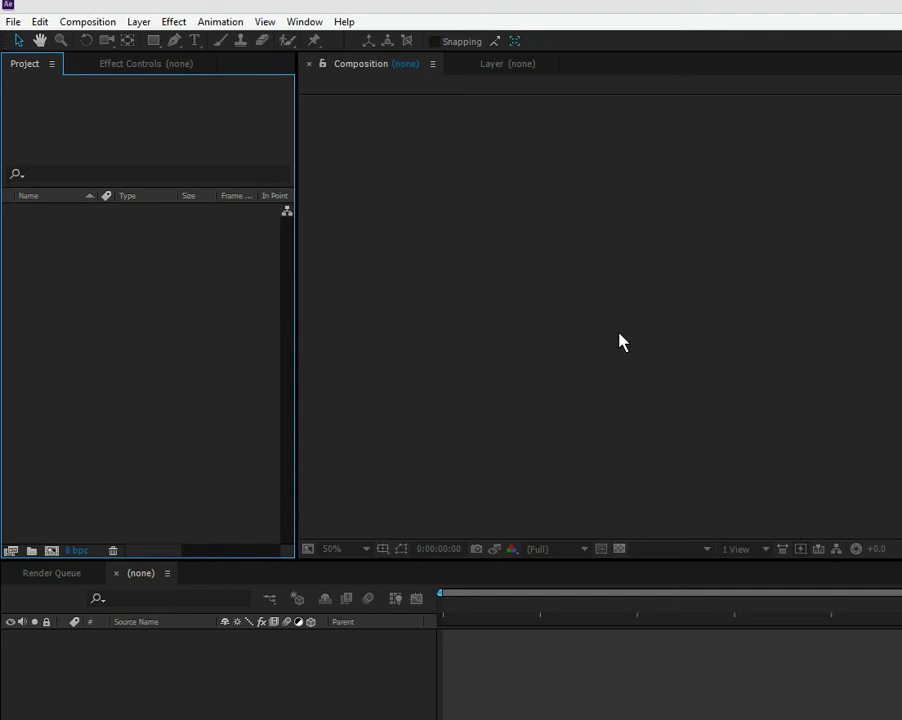
Create a new 1920 x 1080 composition at 50 fps lasting 30 seconds.
key(ctrl+n)
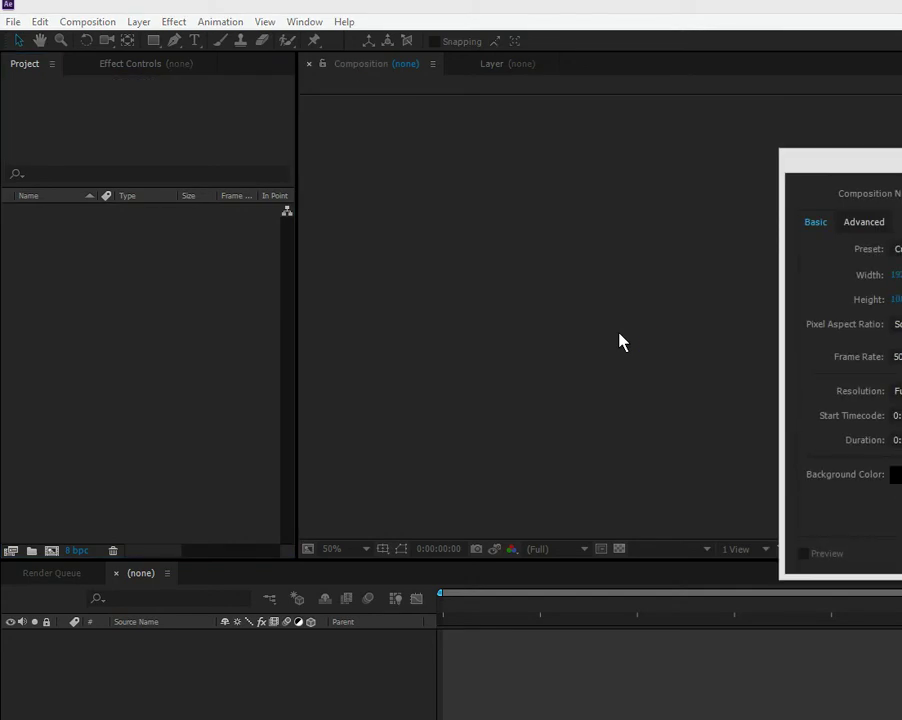
key(Return)
click(322, 293)
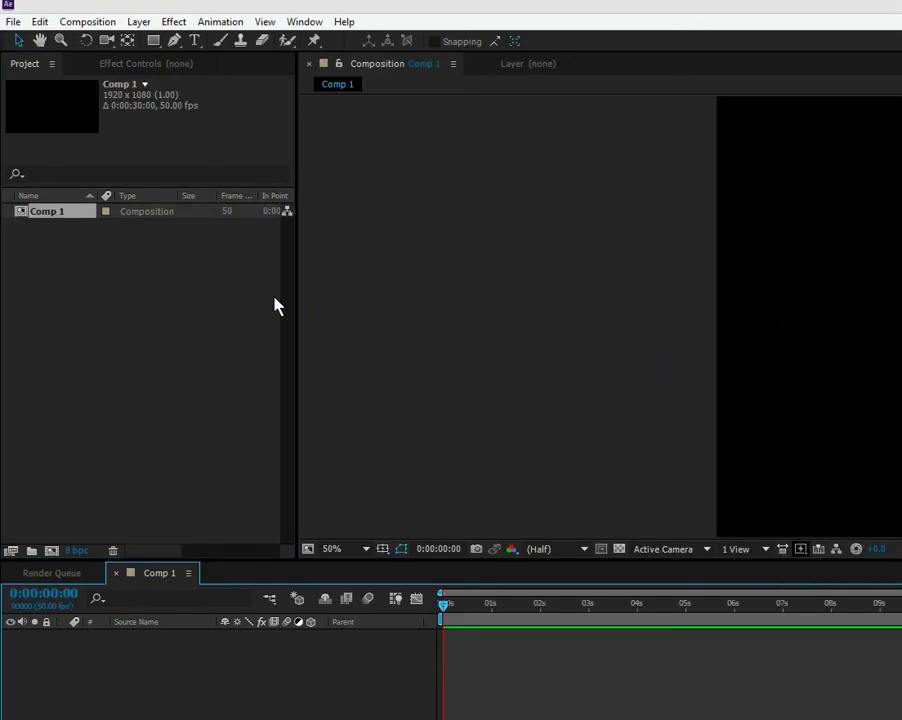
click(13, 21)
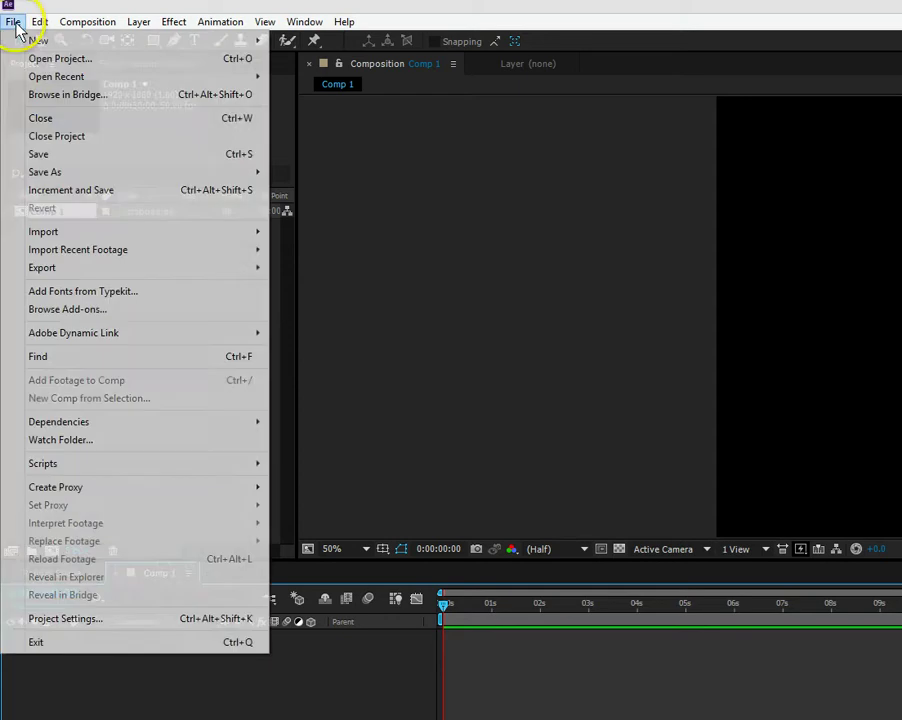
mouse_move(111, 233)
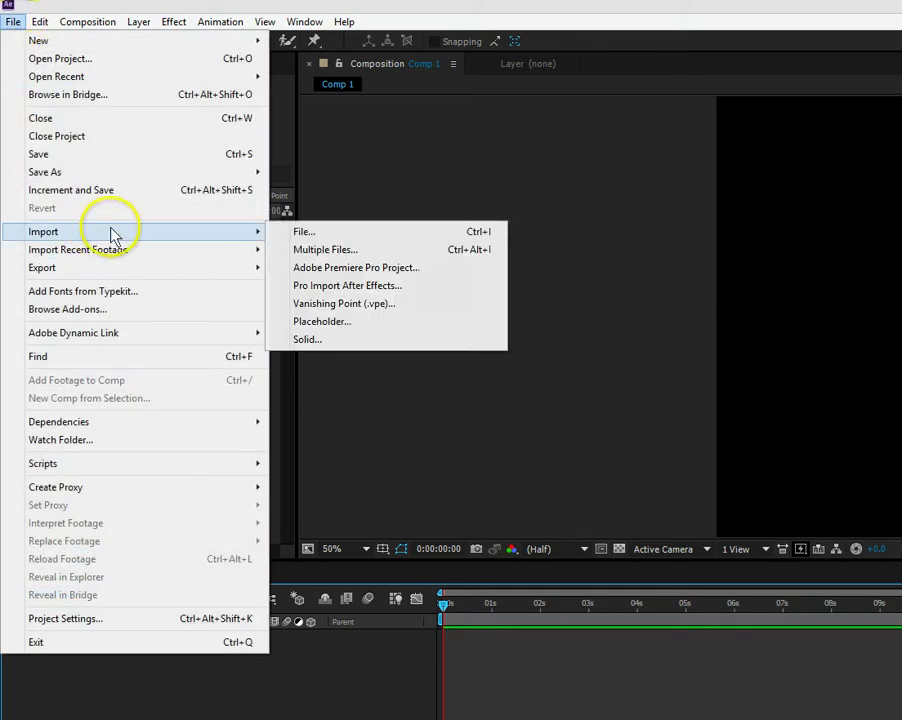
click(302, 236)
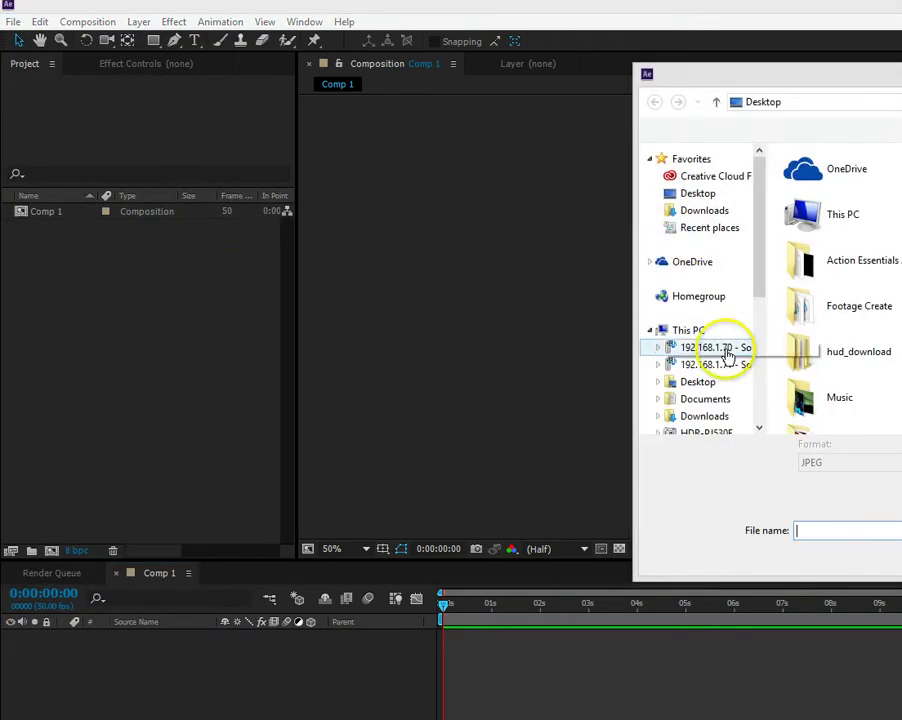
click(680, 428)
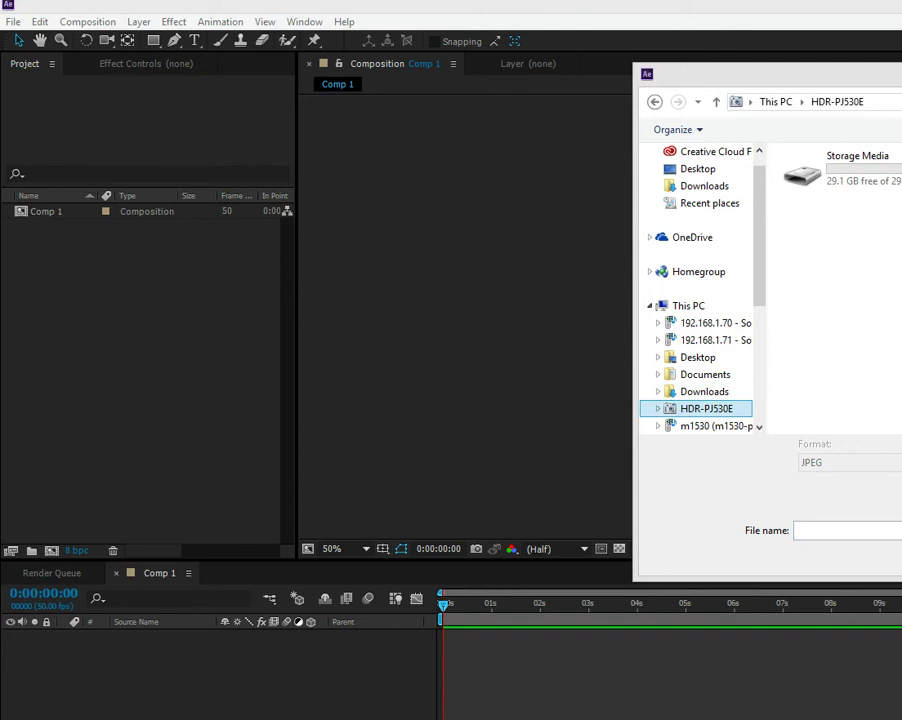
drag(898, 88, 332, 156)
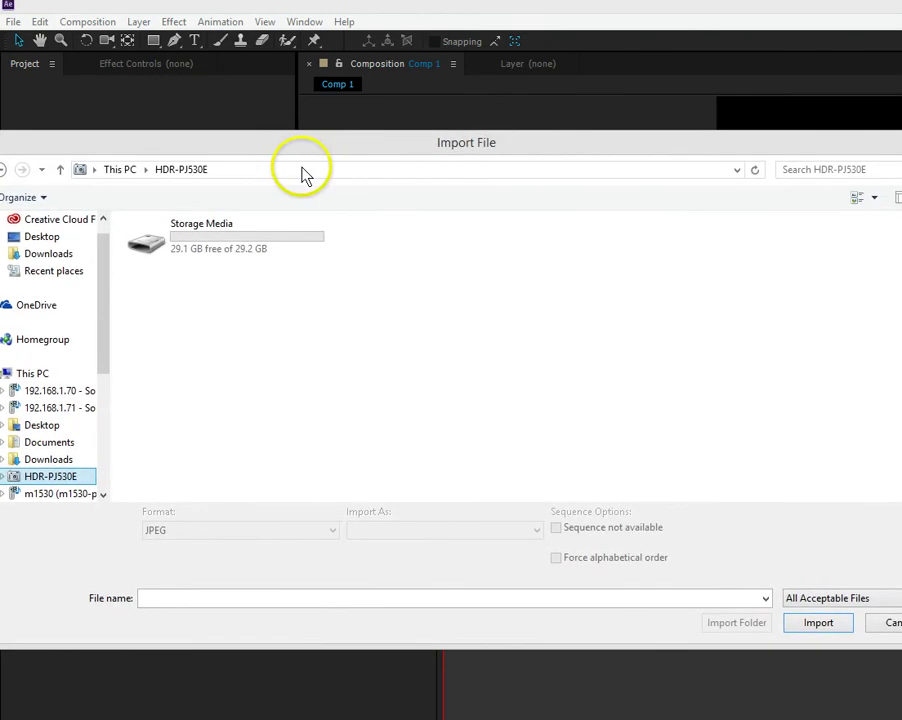
double_click(209, 233)
double_click(190, 238)
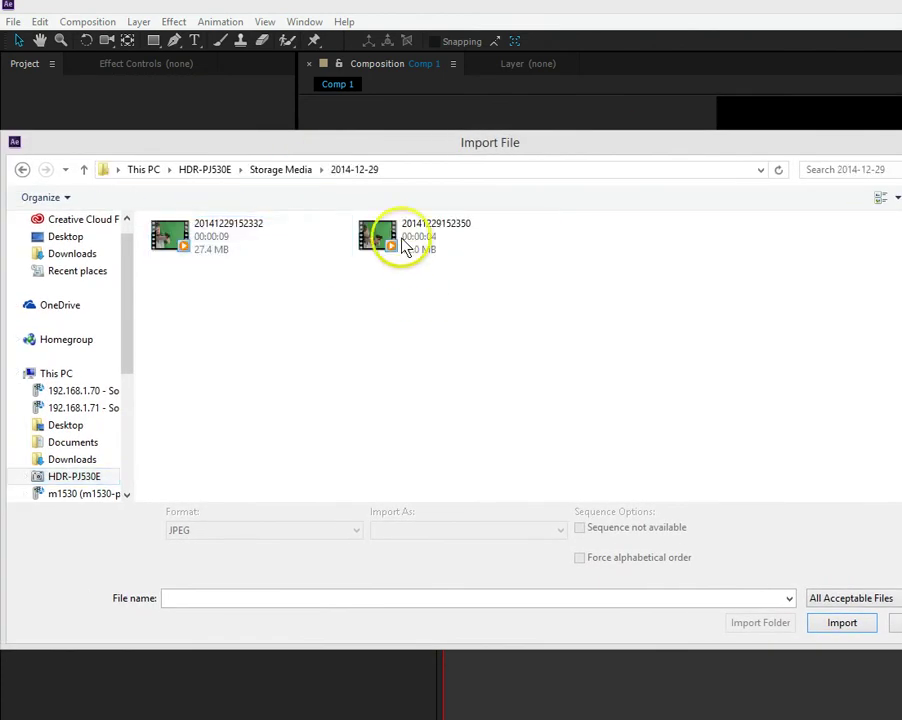
click(438, 246)
click(838, 623)
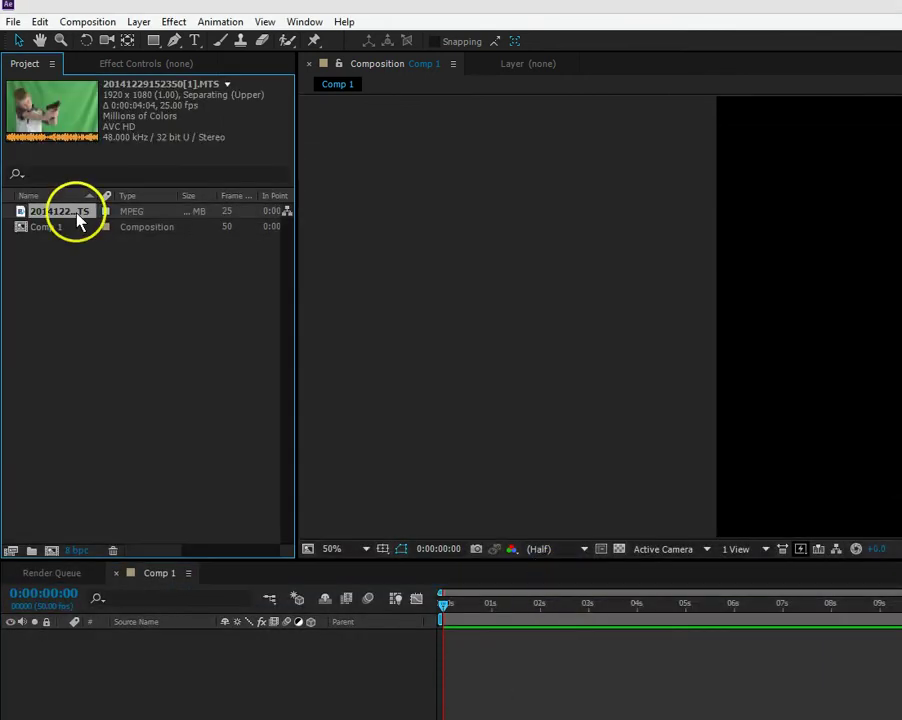
Add the imported green-screen clip to the Comp 1 timeline and trim it to about 1.6 seconds.
drag(78, 220, 217, 660)
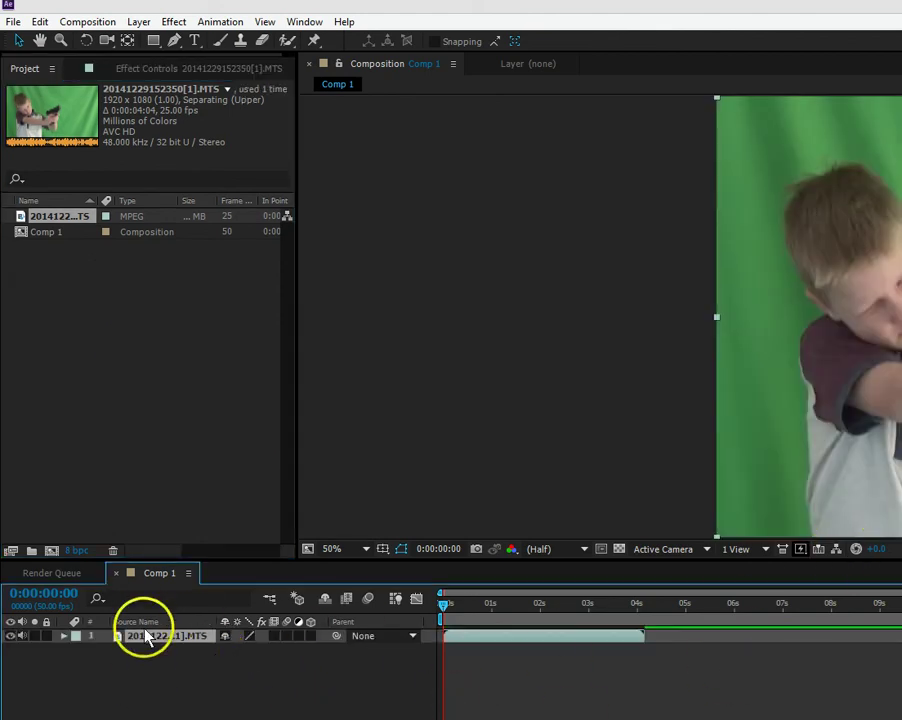
click(141, 573)
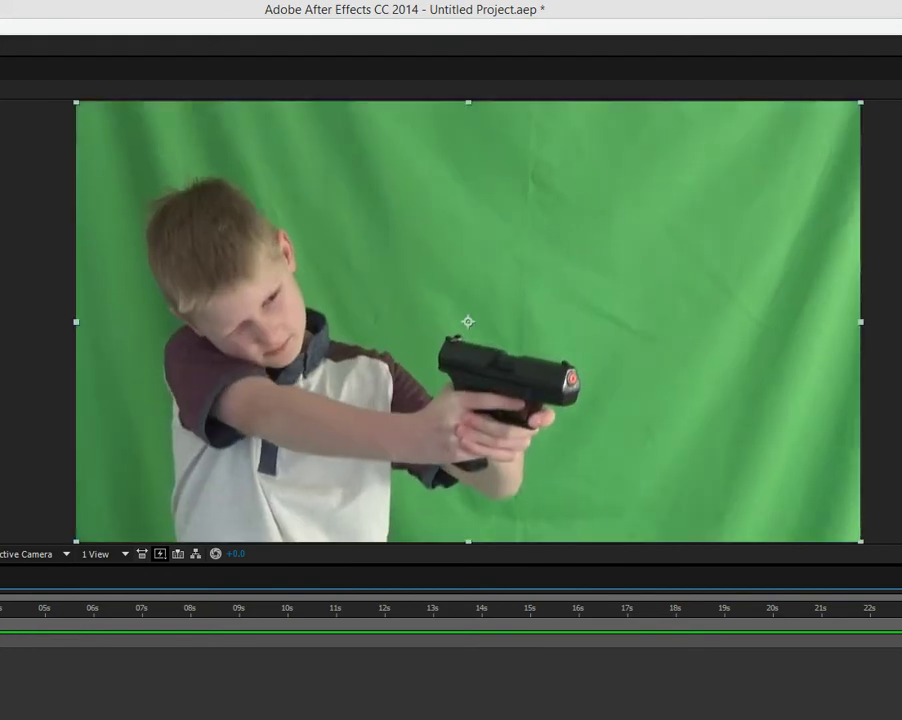
click(44, 622)
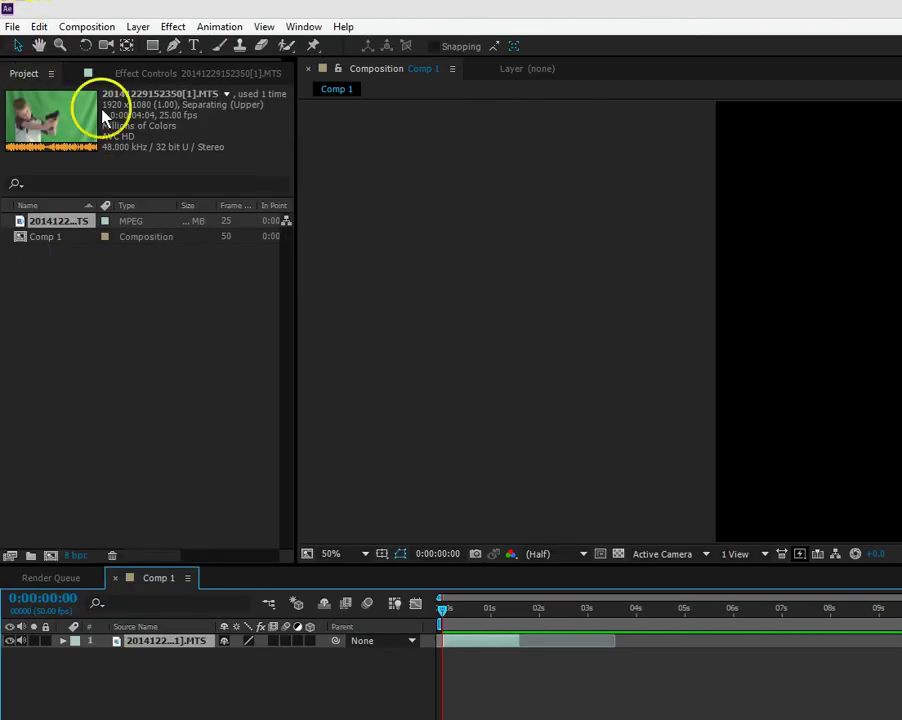
Import Muzzle_Flash_14_WMV V9 from the Action Essentials 2 Pack 2 folder on the Desktop.
click(39, 26)
mouse_move(14, 28)
mouse_move(60, 236)
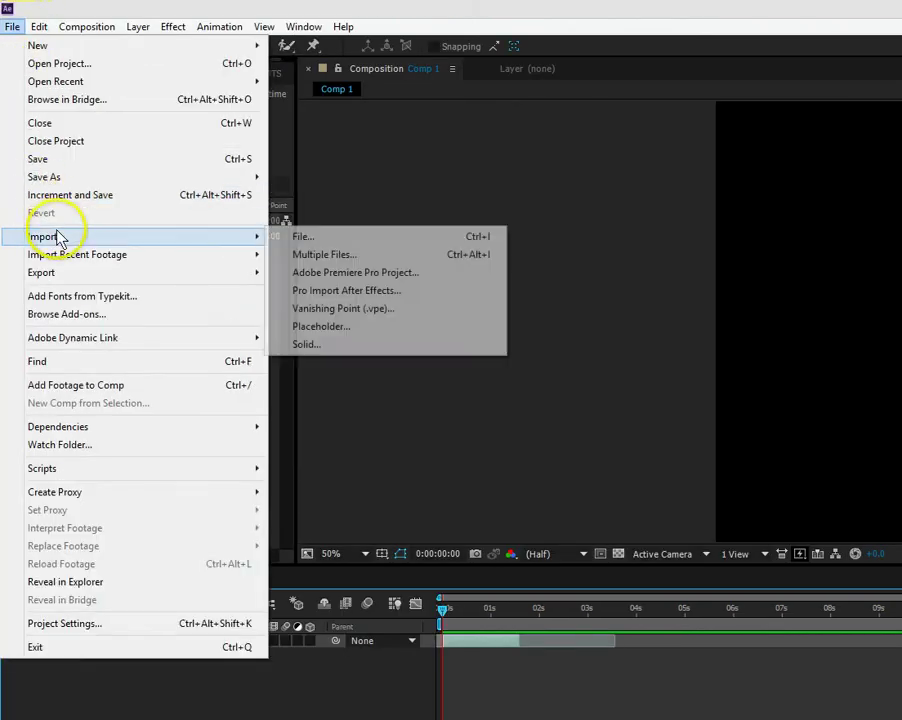
click(318, 238)
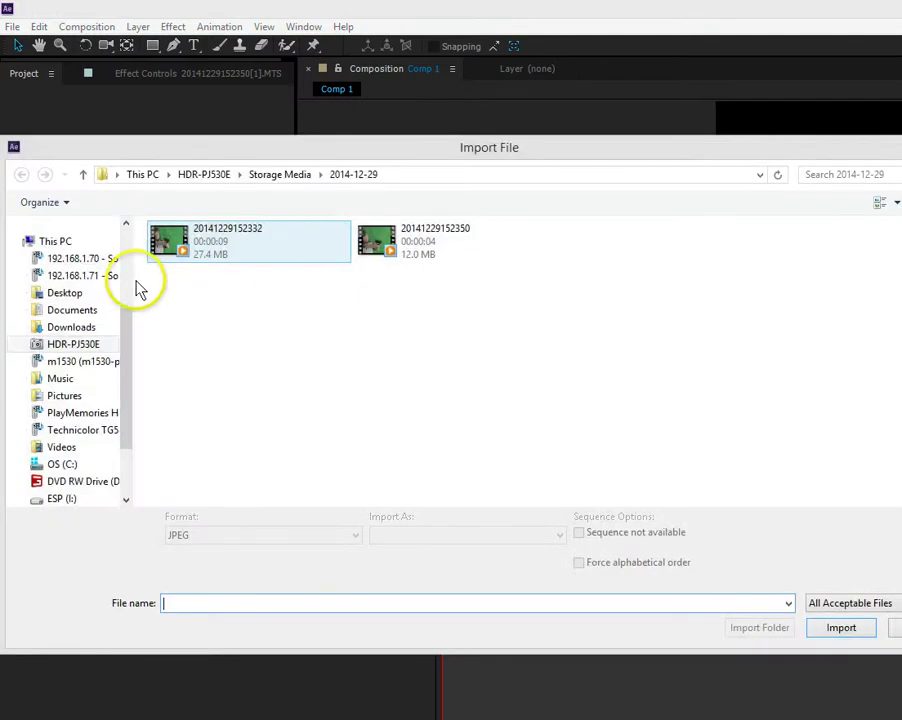
scroll(115, 310, up, 3)
scroll(113, 295, up, 1)
click(63, 266)
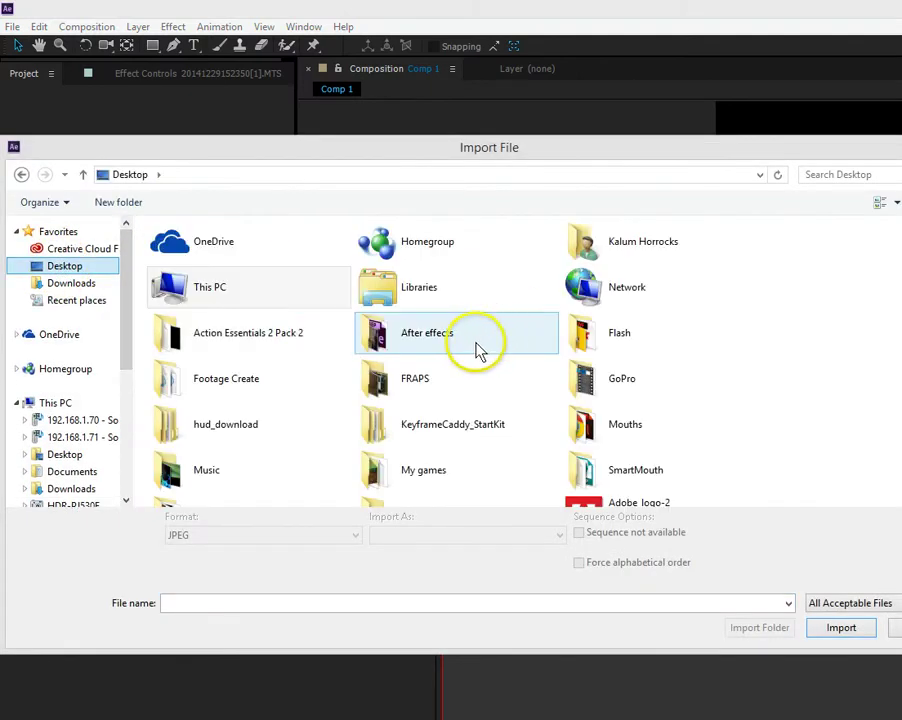
double_click(290, 355)
click(365, 365)
scroll(360, 380, down, 8)
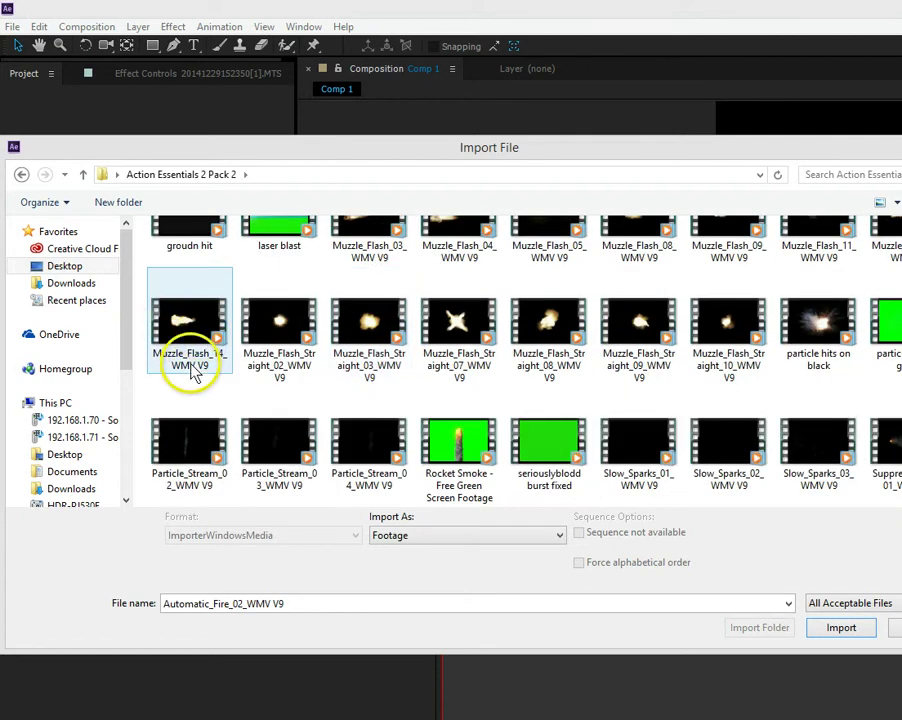
double_click(190, 368)
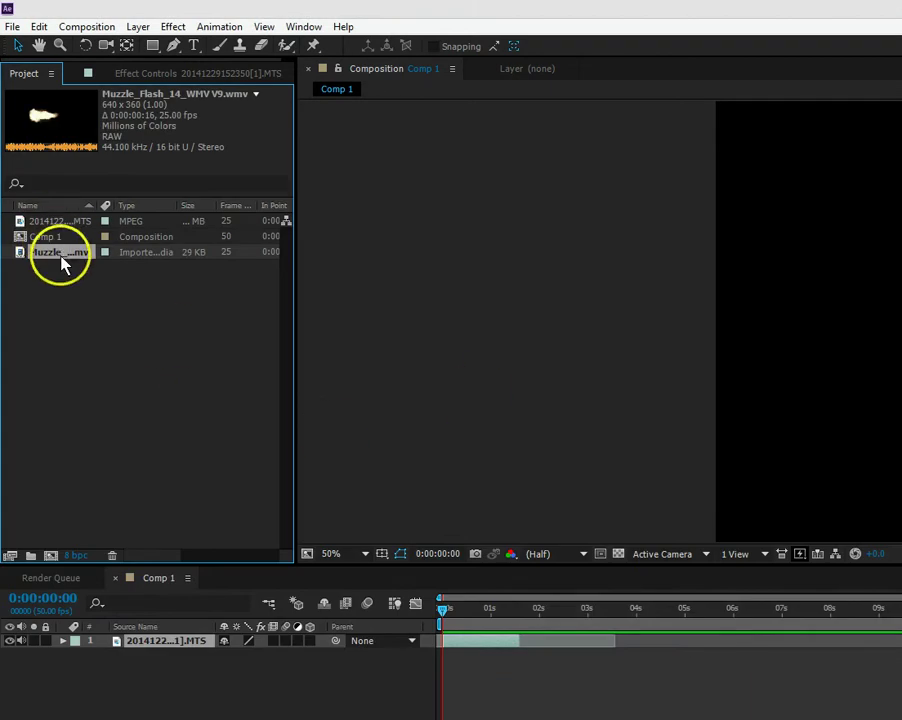
Place the muzzle flash clip above the green-screen footage in Comp 1, starting where the trimmed footage ends.
drag(62, 256, 166, 644)
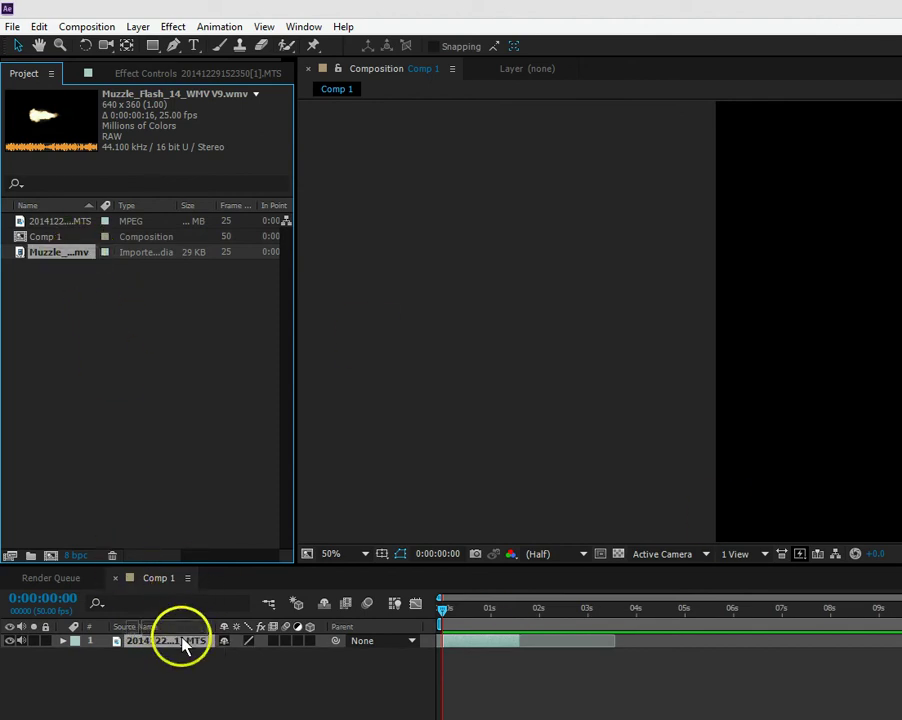
key(ctrl+slash)
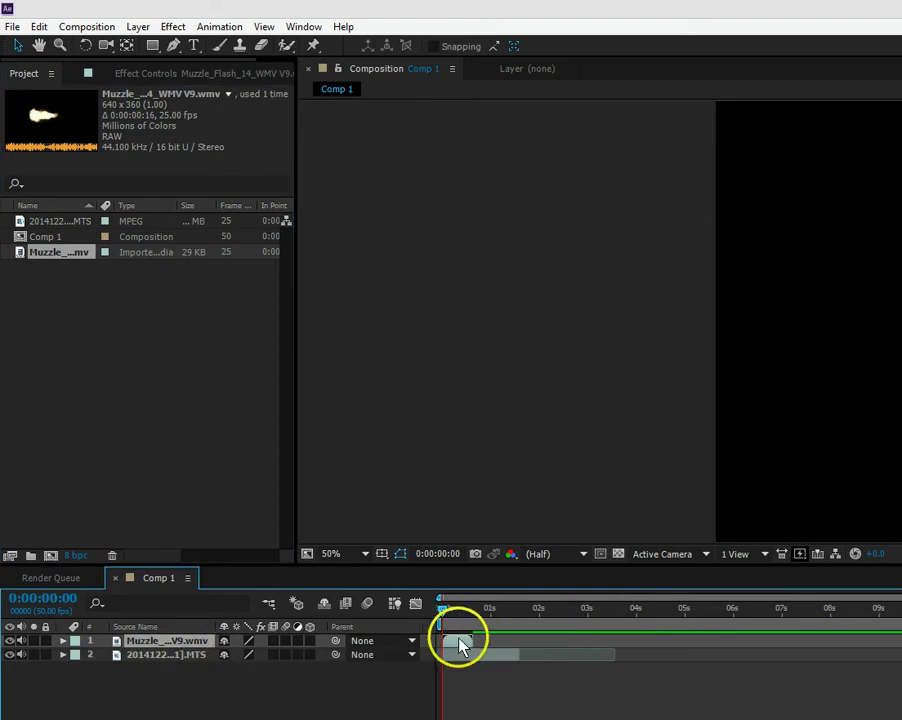
click(484, 654)
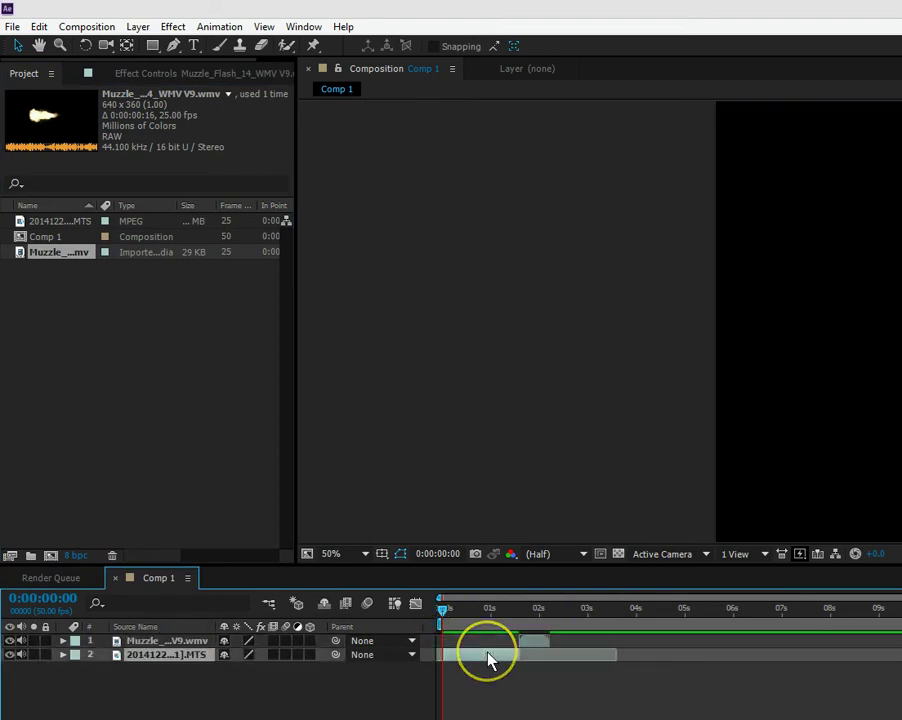
drag(479, 656, 476, 656)
Set the current time to the frame where the gun fires, at 0:00:00:41.
drag(438, 608, 465, 607)
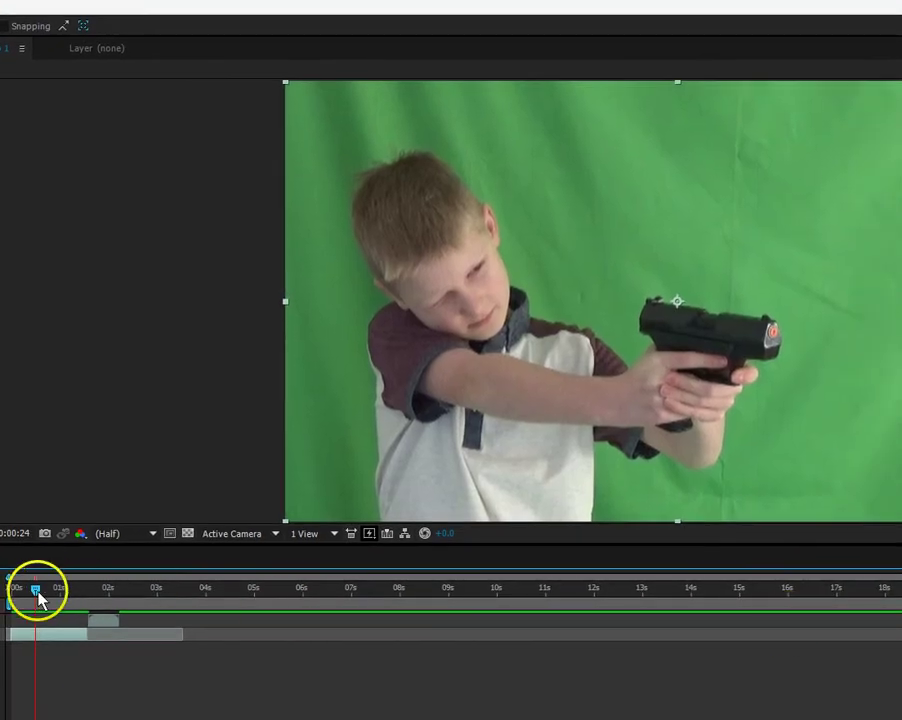
mouse_move(37, 594)
mouse_down()
mouse_move(57, 595)
mouse_move(49, 594)
mouse_up()
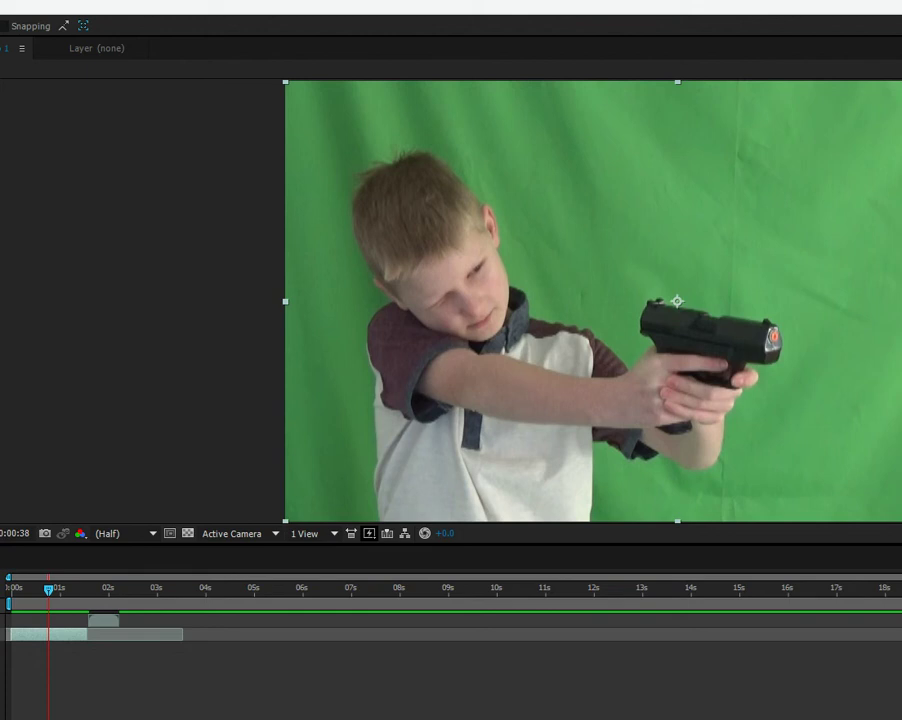
key(Page_Down)
key(Page_Down)
key(Page_Down)
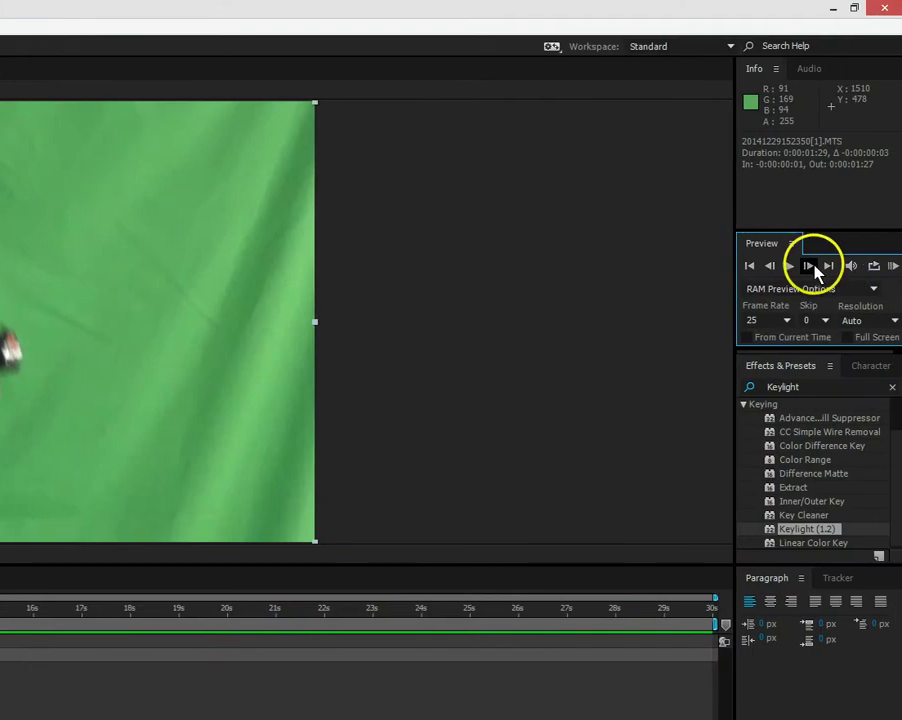
click(808, 268)
click(807, 268)
click(770, 268)
click(770, 268)
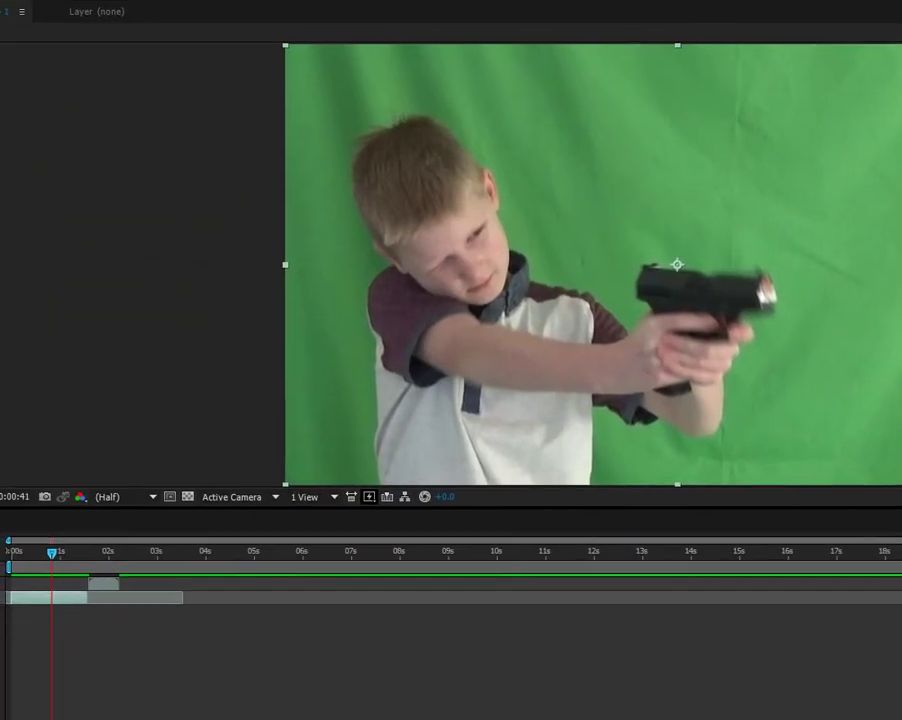
Rename the flash layer as Muzzle FLash and the green-screen layer as Base Footage.
click(113, 578)
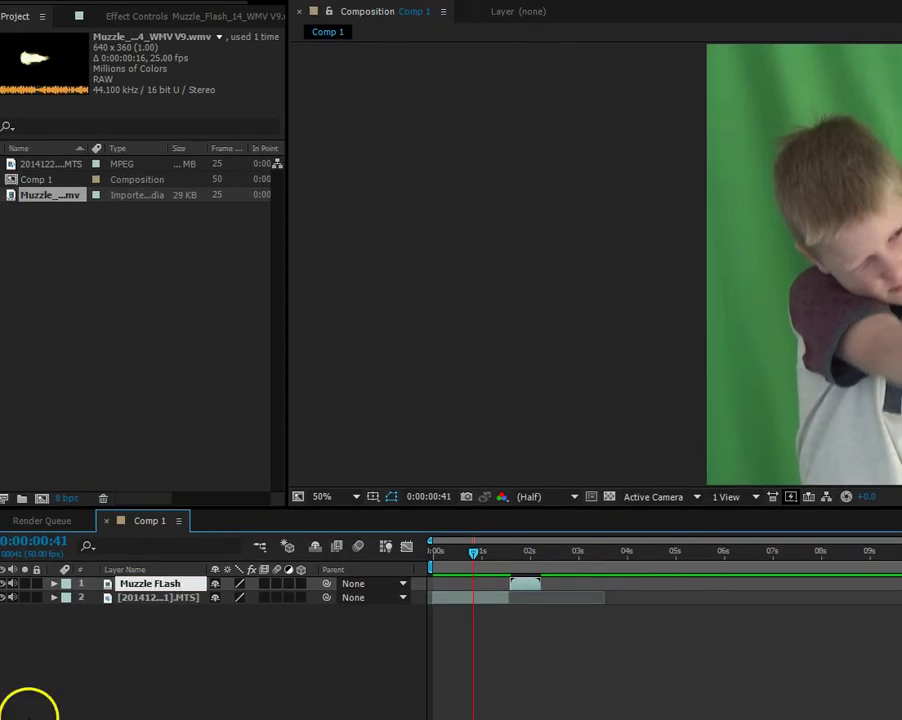
click(152, 592)
right_click(158, 596)
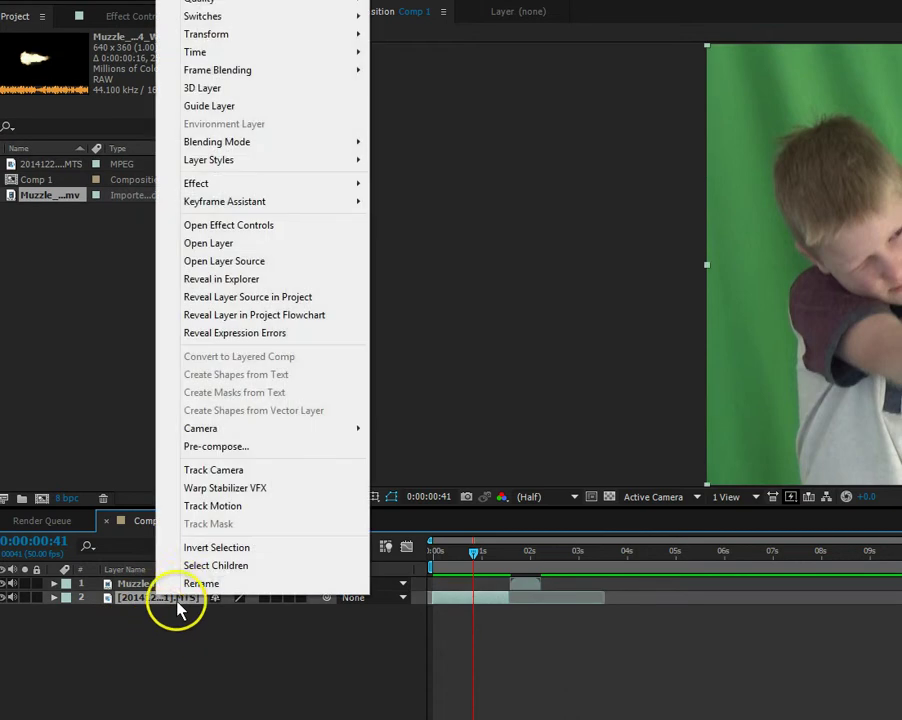
click(188, 588)
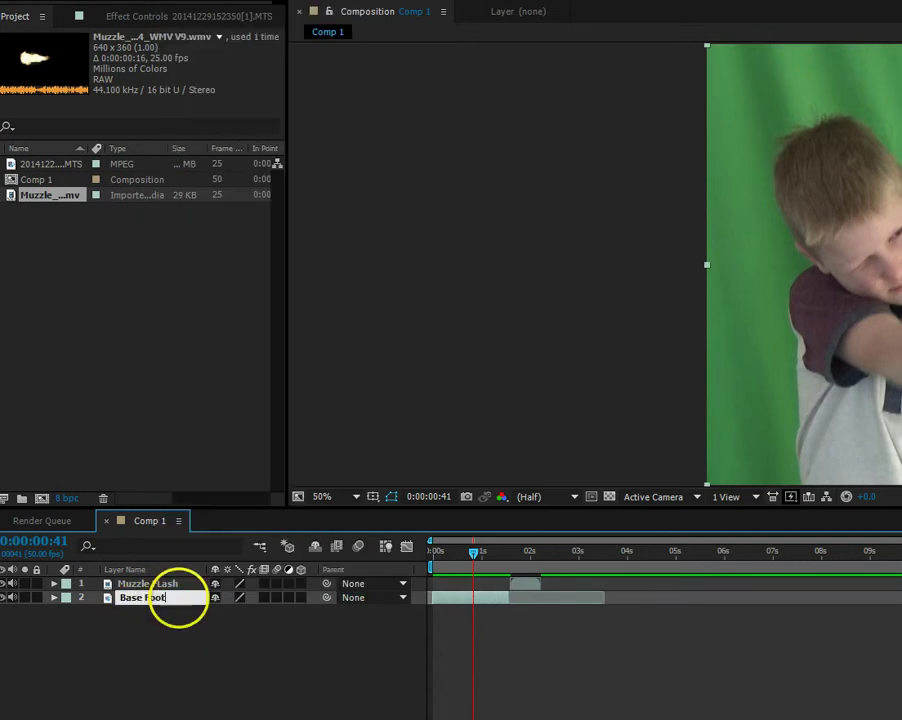
key(Return)
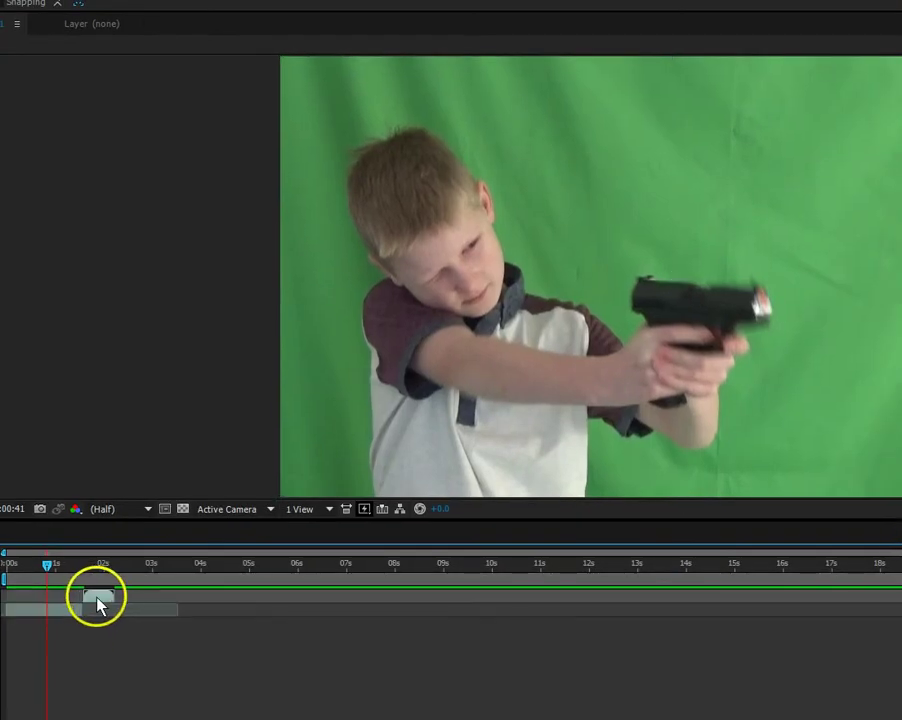
Shift the Muzzle FLash layer to start at 0:00:00:41 and position the flash at the end of the gun barrel.
key(alt+Page_Up)
key(alt+Page_Up)
key(alt+Page_Up)
key(alt+Page_Up)
key(alt+Page_Up)
key(alt+Page_Up)
key(alt+Page_Up)
key(alt+Page_Up)
key(alt+Page_Up)
key(alt+Page_Up)
key(alt+Page_Up)
key(alt+Page_Up)
key(alt+Page_Up)
key(alt+Page_Up)
key(alt+Page_Up)
key(alt+Page_Up)
key(alt+Page_Up)
key(alt+Page_Up)
key(alt+Page_Up)
key(alt+Page_Up)
mouse_move(72, 596)
mouse_down()
mouse_move(227, 596)
mouse_move(28, 596)
mouse_move(101, 596)
mouse_move(66, 604)
mouse_up()
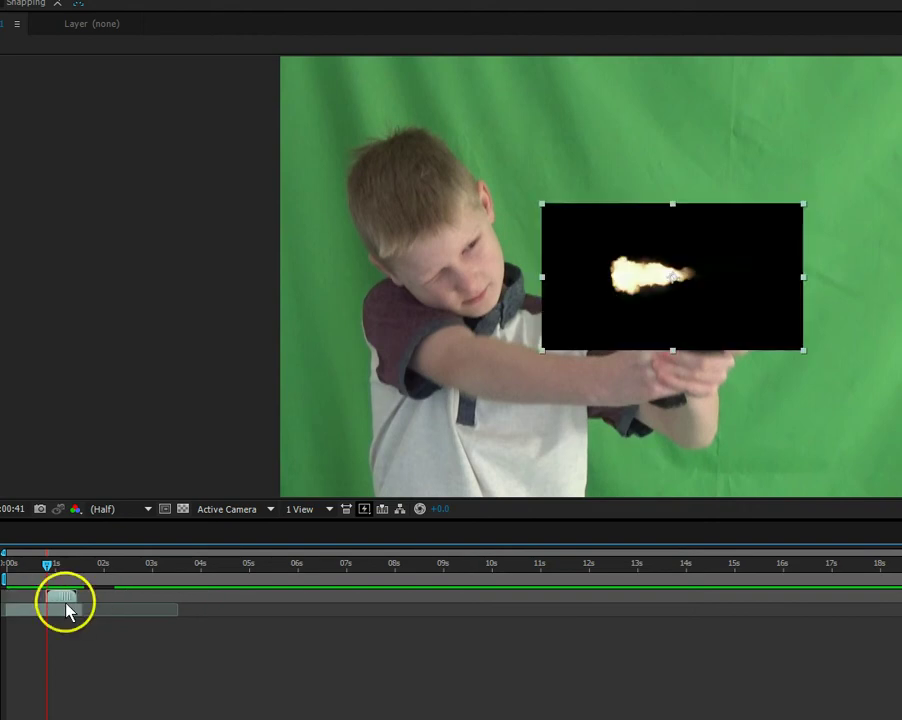
mouse_move(648, 292)
mouse_down()
mouse_move(887, 297)
mouse_move(742, 255)
mouse_move(899, 302)
mouse_move(814, 325)
mouse_up()
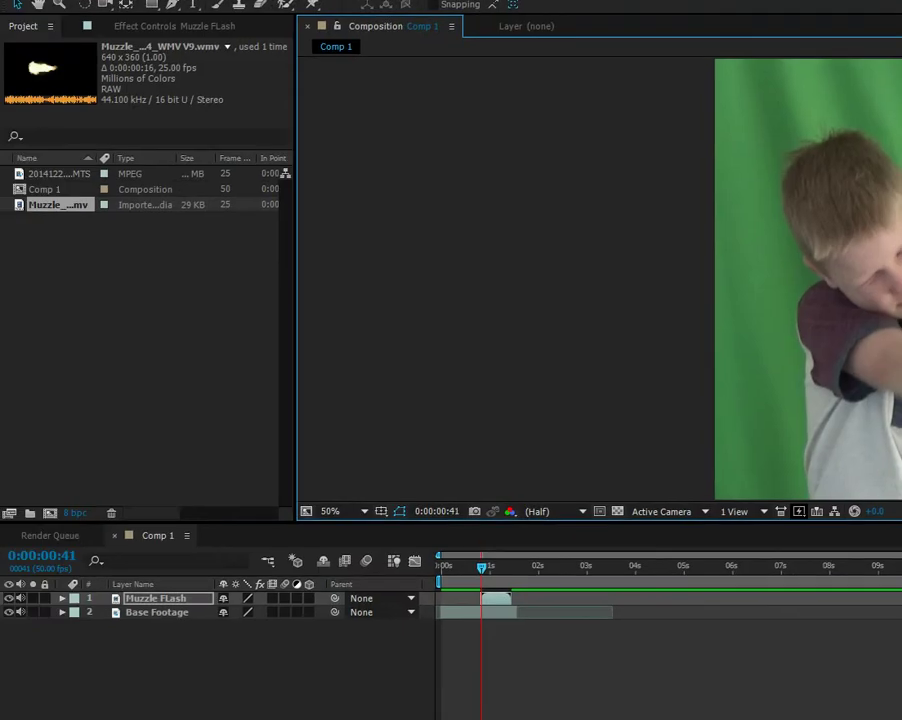
Change the blending mode of the Muzzle FLash layer to blend its black background into the footage.
right_click(140, 597)
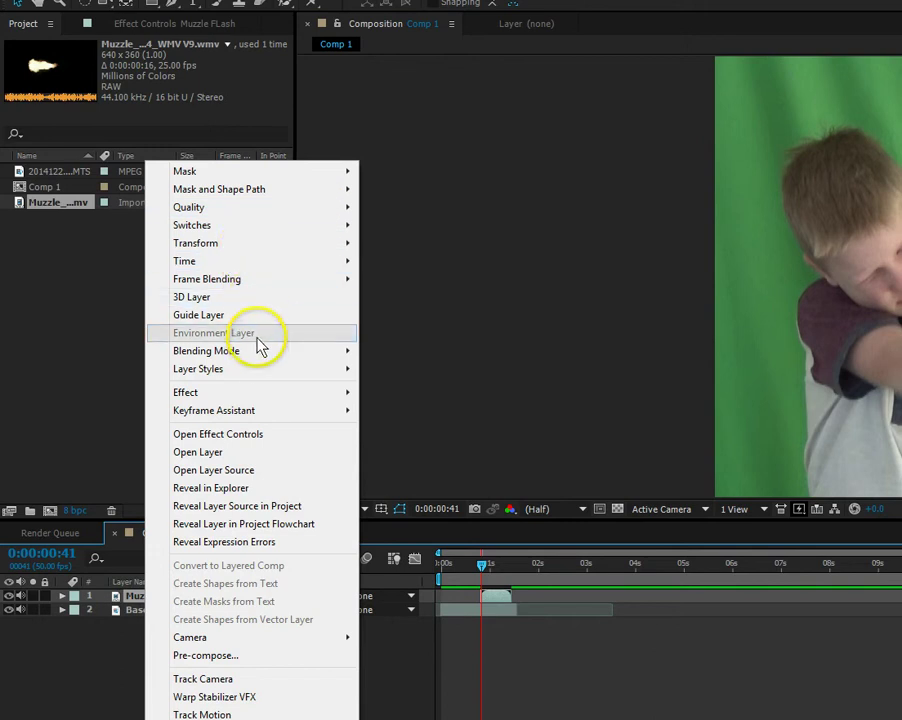
mouse_move(358, 350)
click(372, 328)
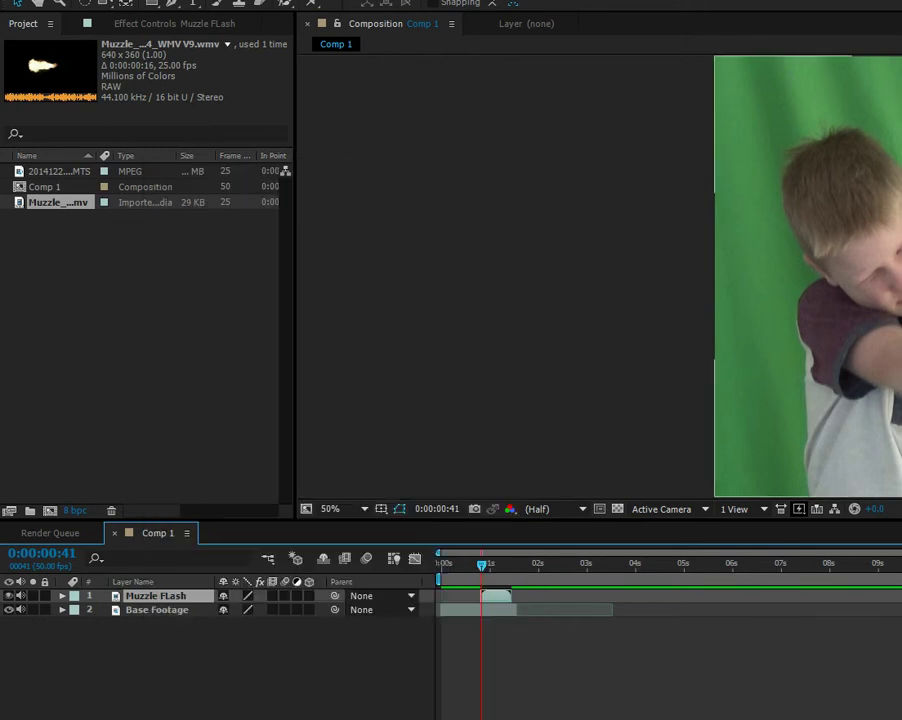
Move the Muzzle FLash layer so the flash meets the end of the gun barrel.
click(156, 609)
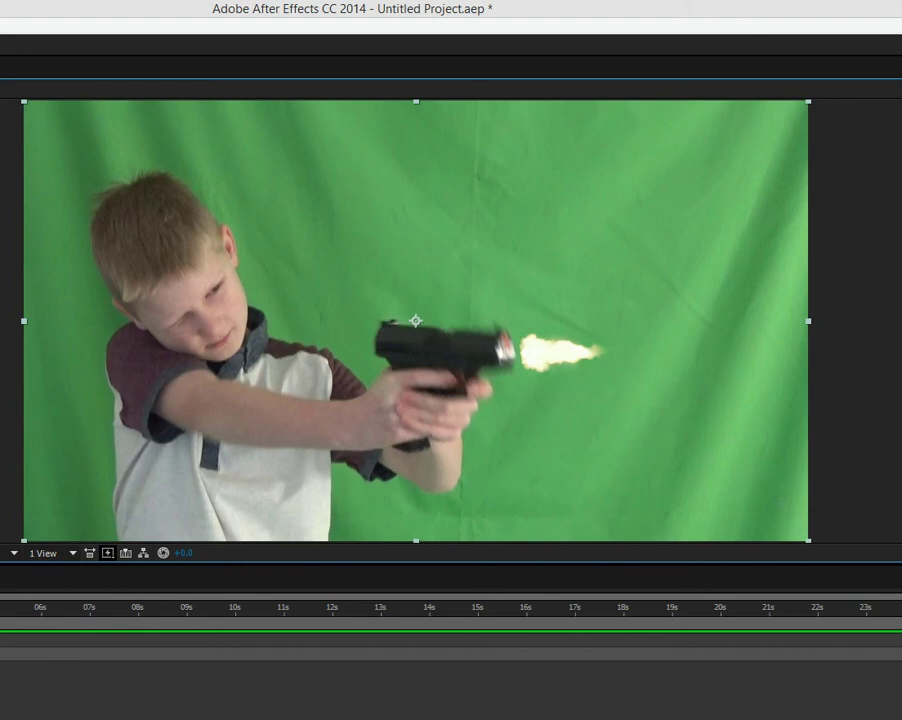
key(ctrl+z)
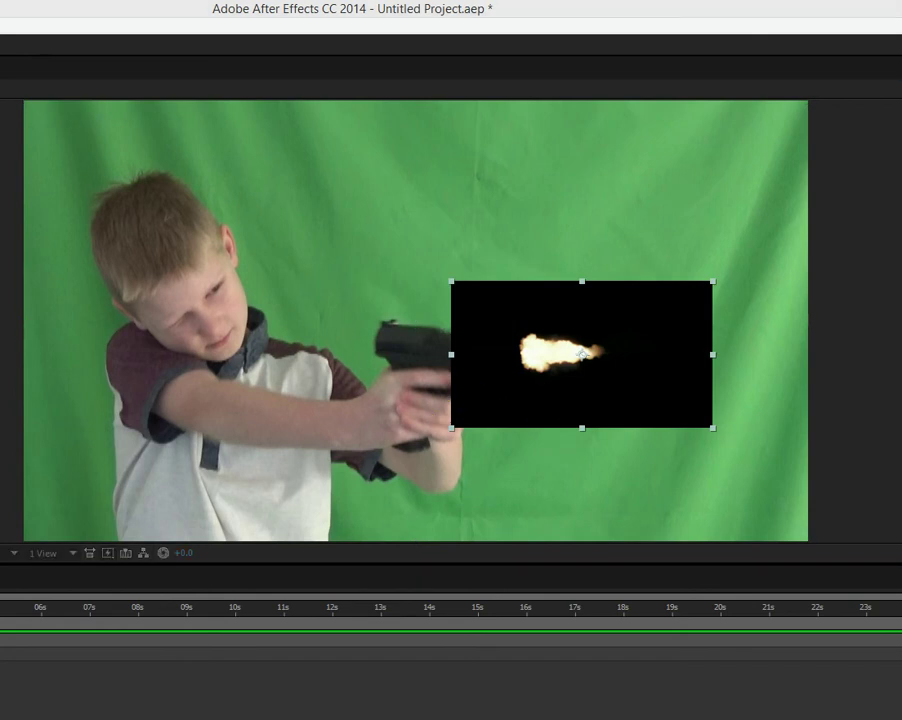
key(ctrl+shift+z)
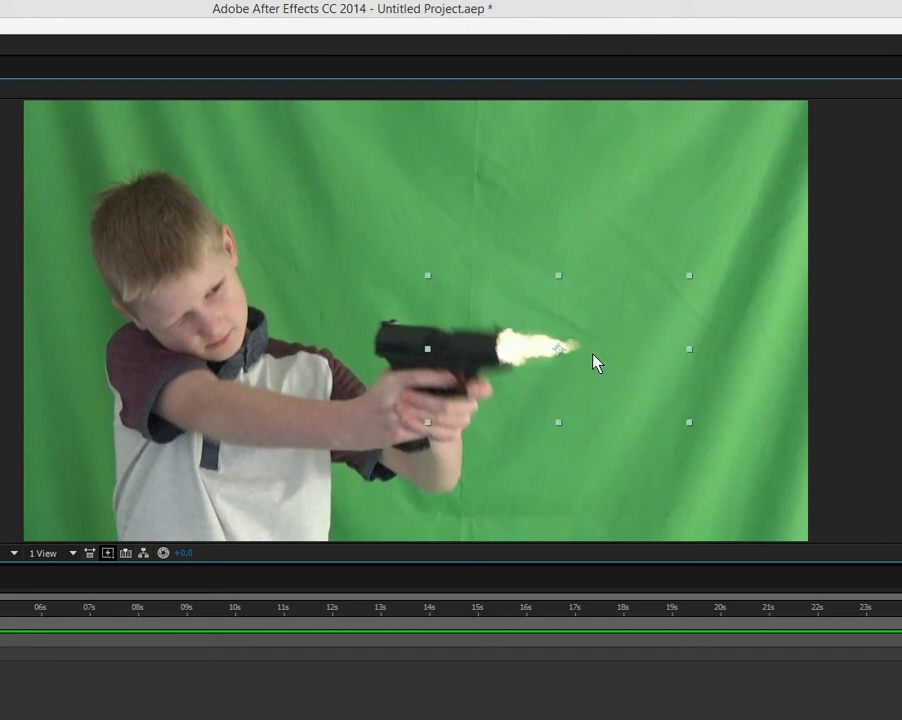
drag(576, 356, 560, 348)
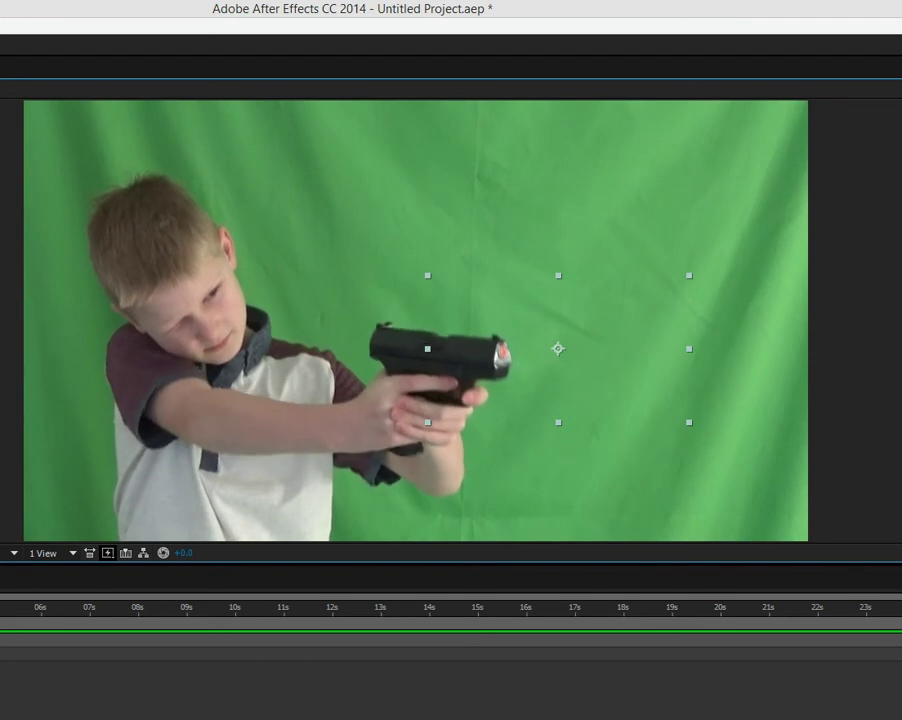
Start Position keyframing on the Muzzle FLash layer, shift that keyframe slightly earlier, and set the current time to the recoil frame.
click(4, 608)
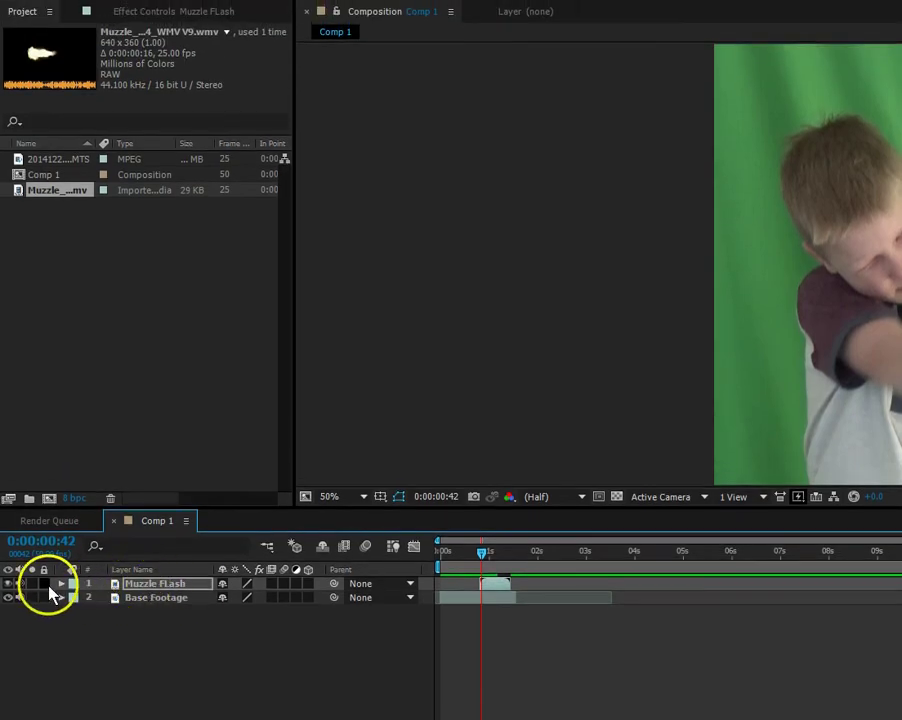
click(61, 584)
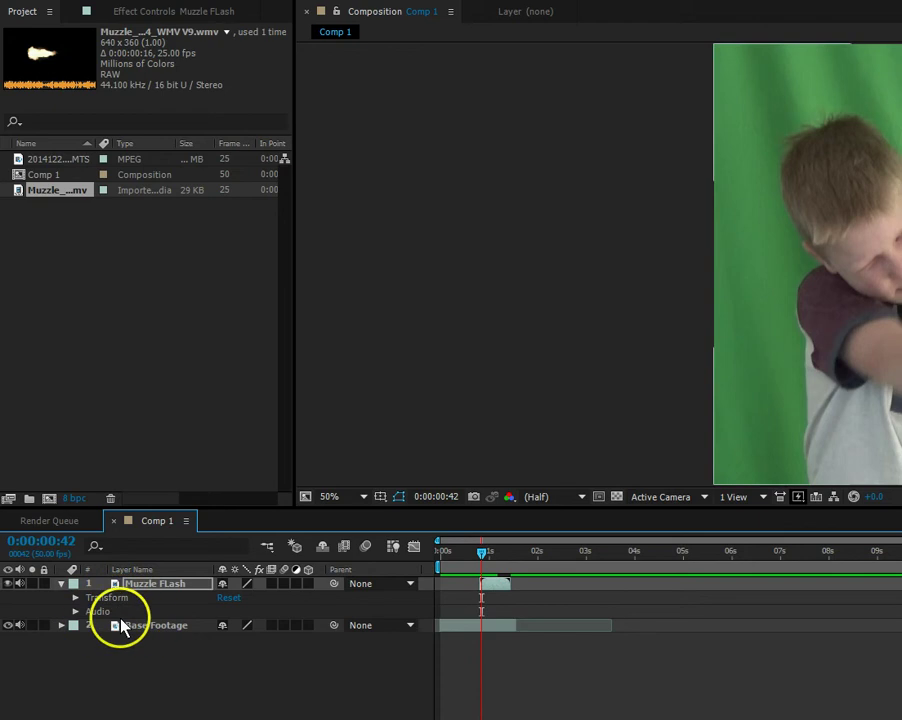
key(p)
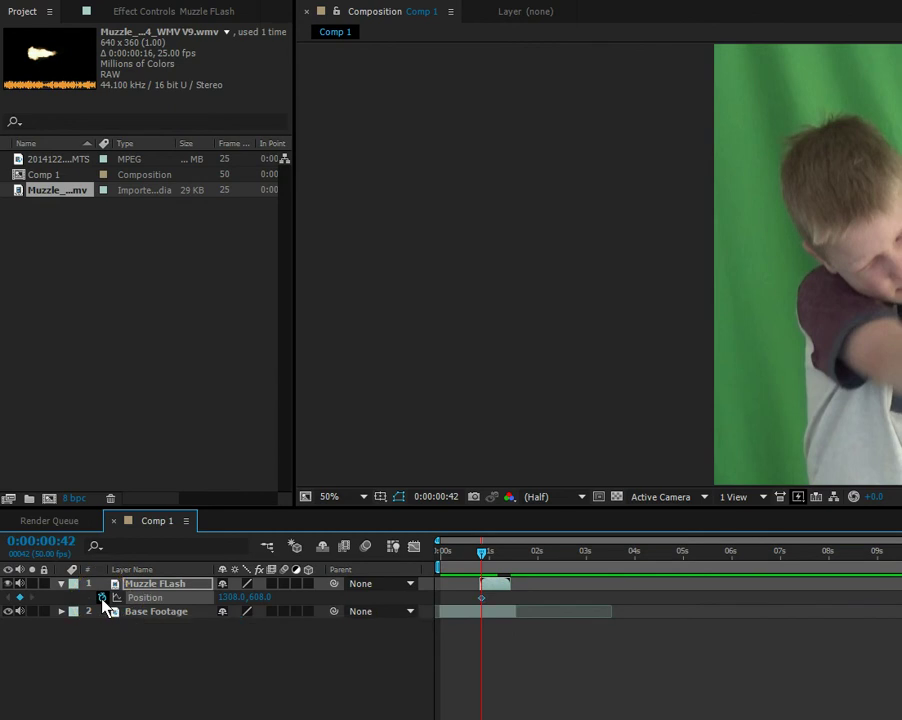
click(102, 598)
drag(477, 598, 480, 598)
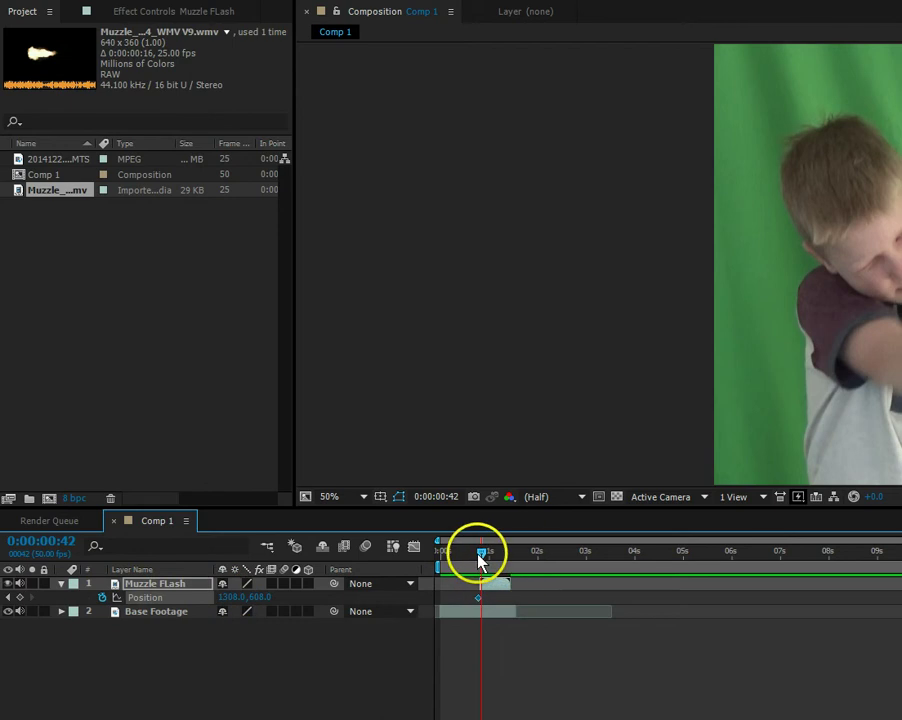
drag(478, 558, 481, 562)
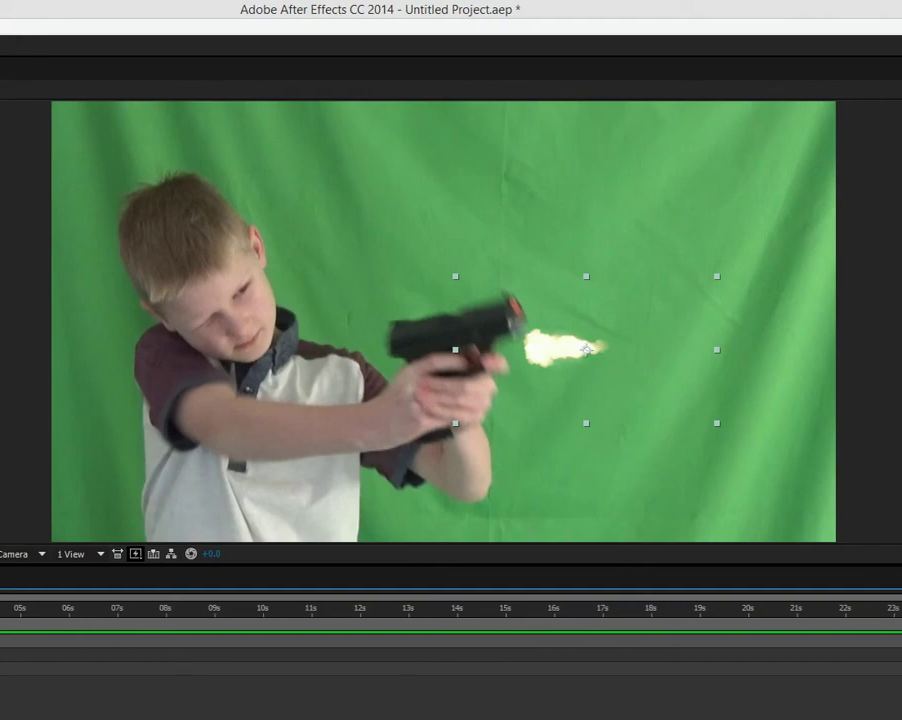
drag(562, 354, 586, 290)
key(ctrl+z)
key(ctrl+z)
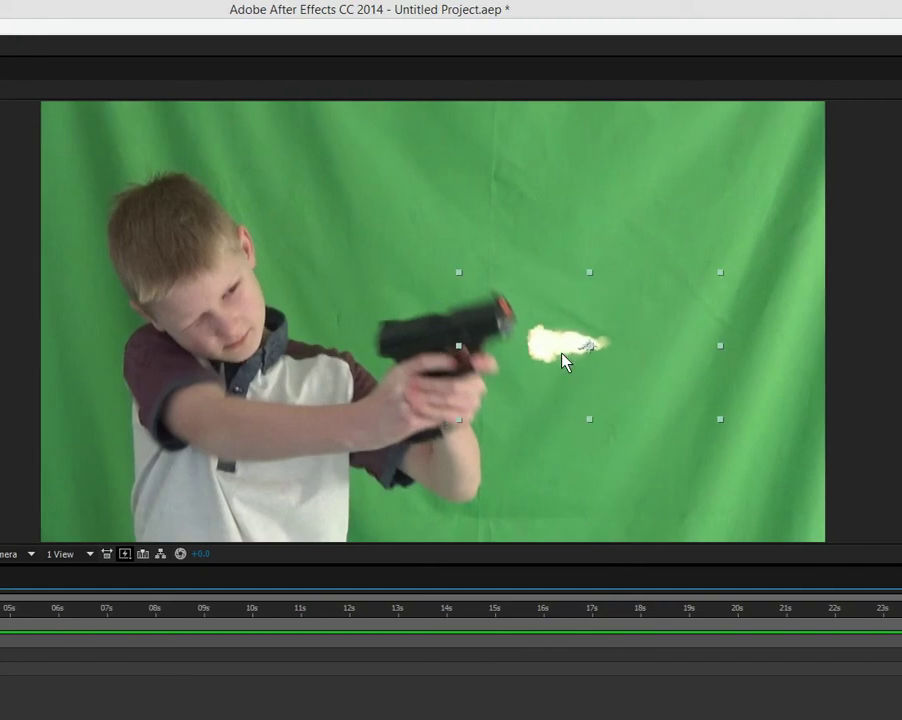
drag(562, 354, 590, 405)
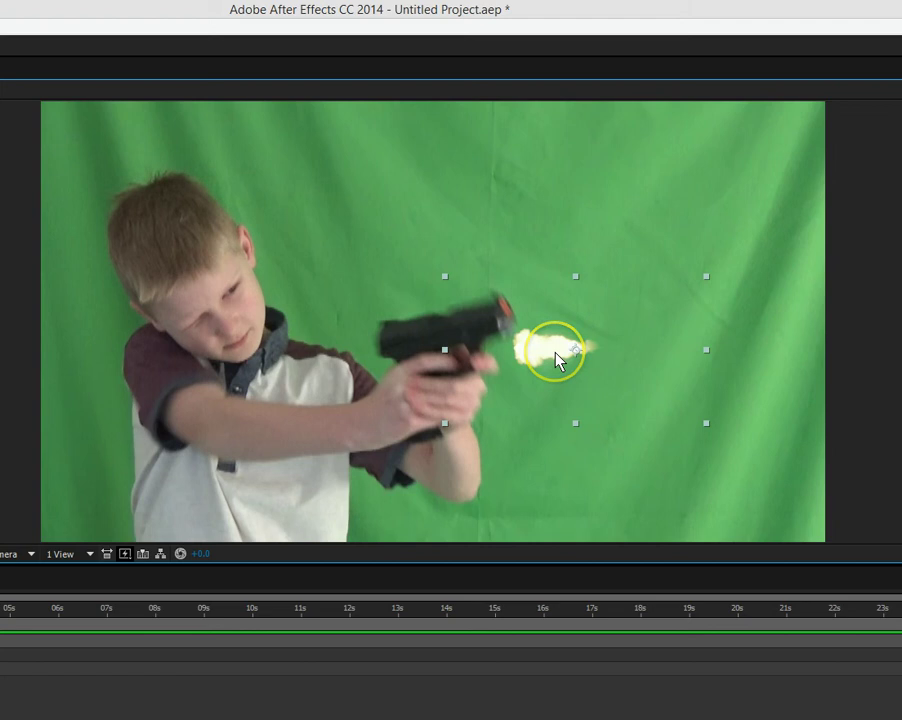
Reposition the muzzle flash at the tip of the raised gun barrel in the recoil frame.
drag(555, 352, 544, 314)
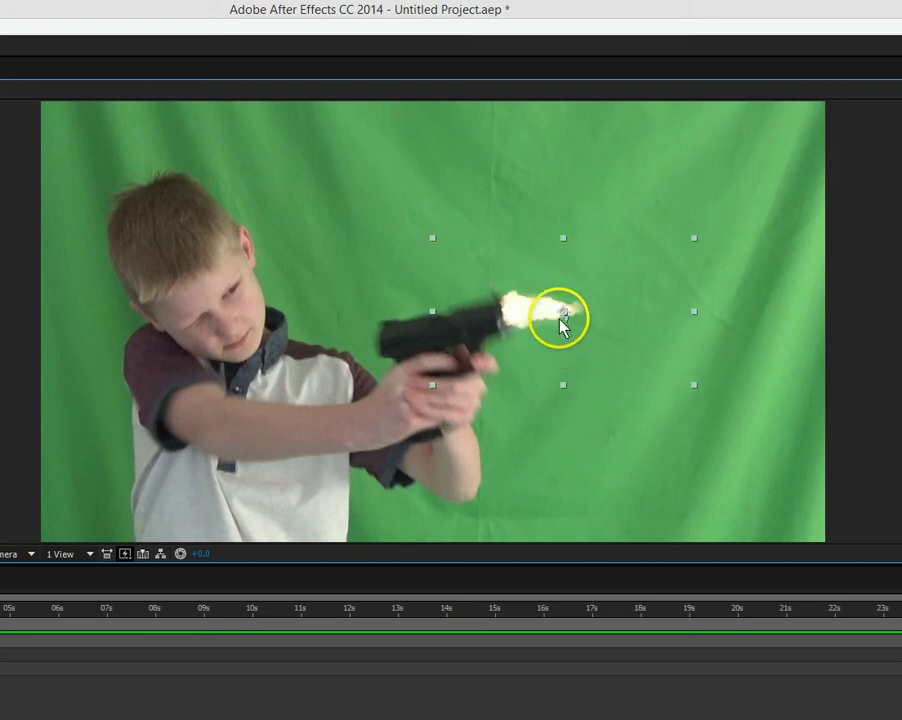
scroll(584, 362, up, 2)
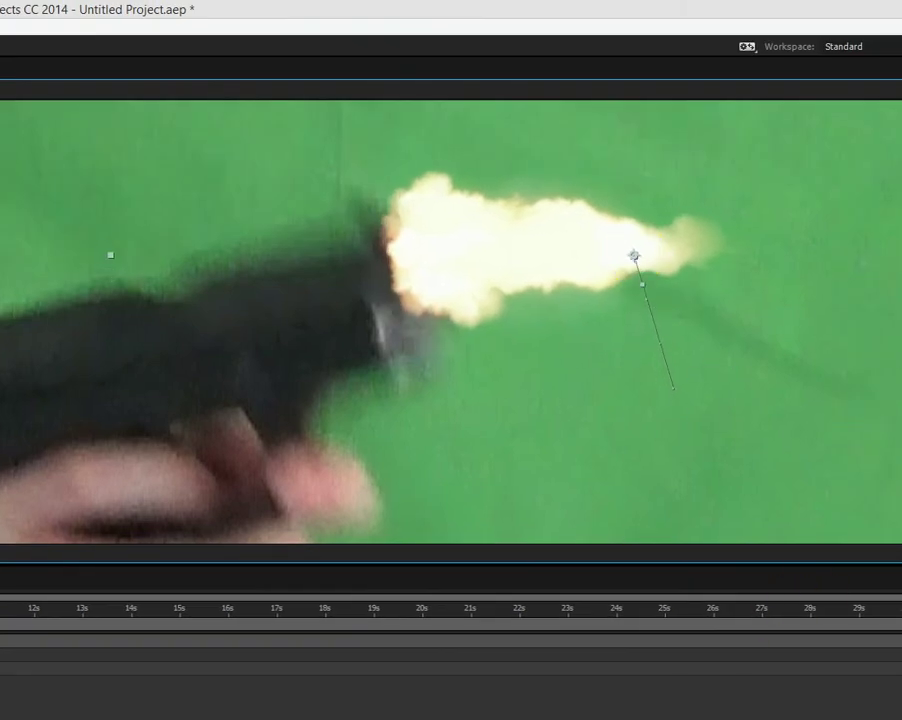
scroll(500, 438, down, 4)
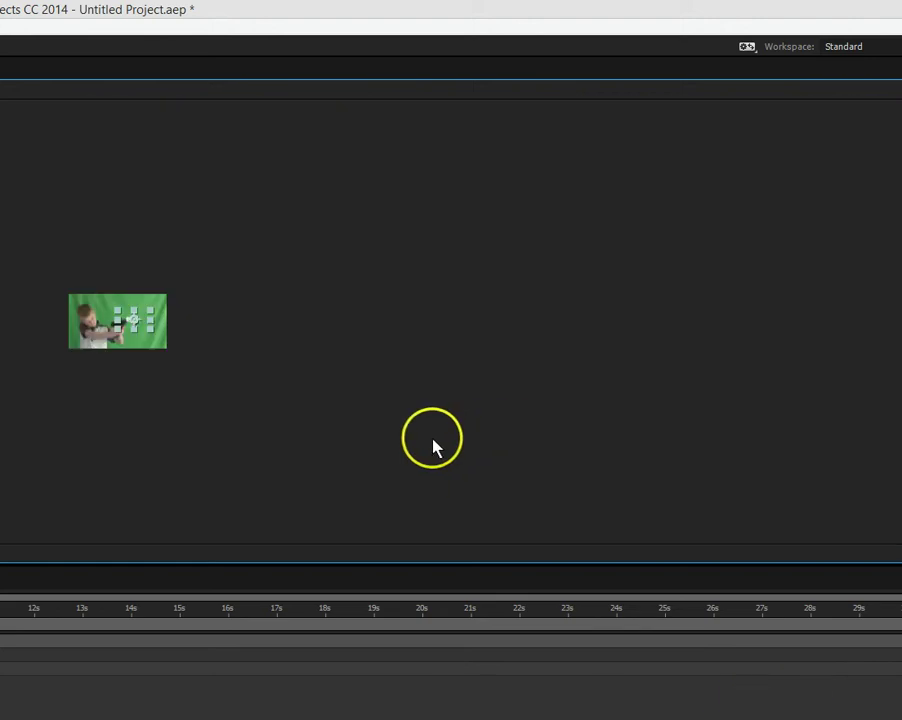
scroll(433, 447, up, 2)
scroll(433, 447, down, 2)
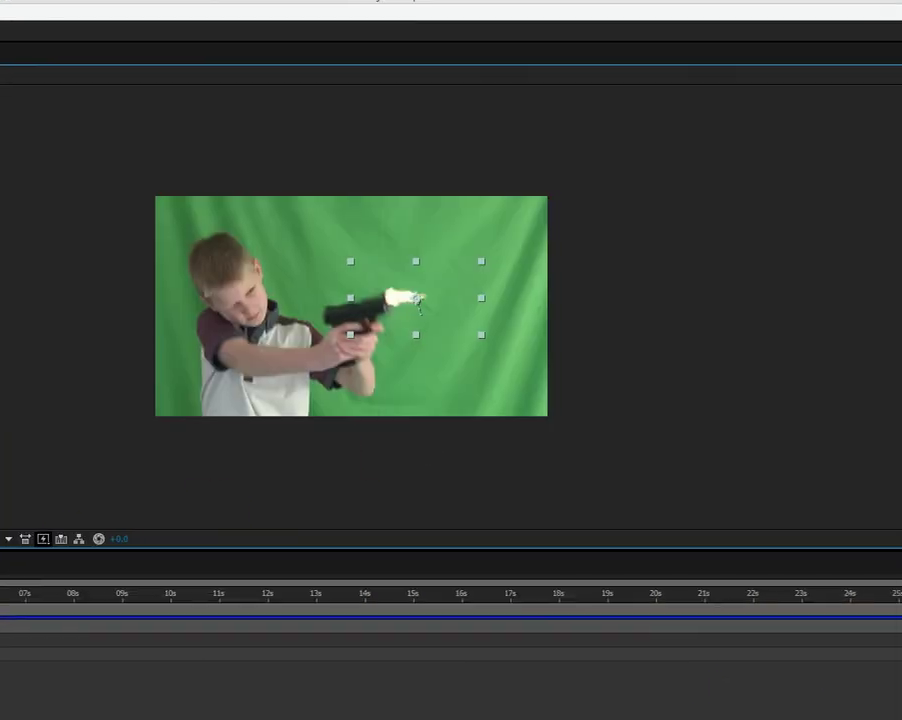
scroll(460, 480, up, 2)
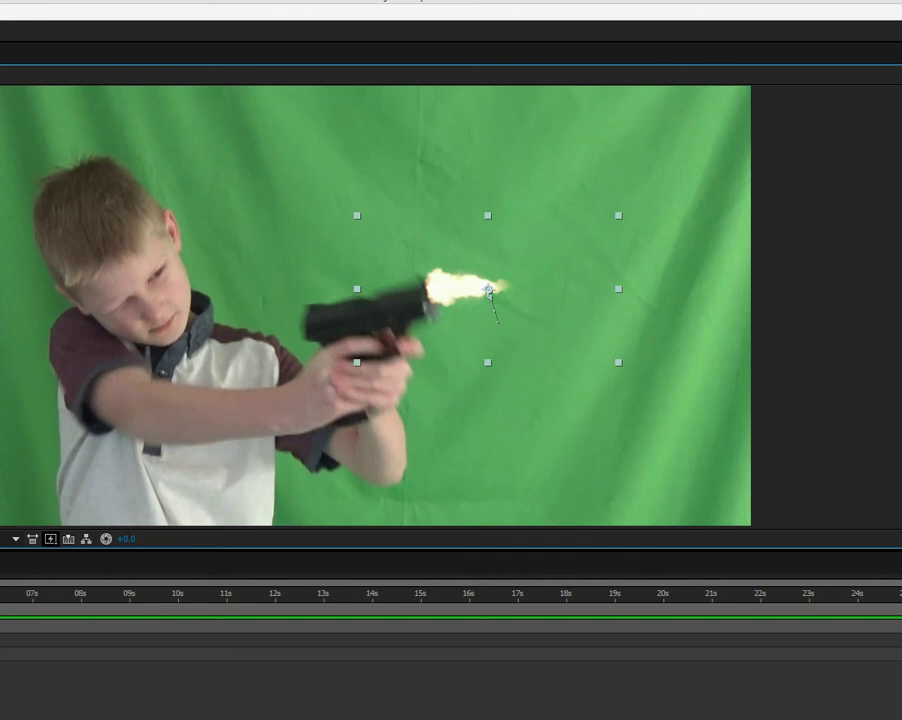
Return to 0:00:00:00 and add a white solid layer of 1920 by 1080 px.
click(2, 594)
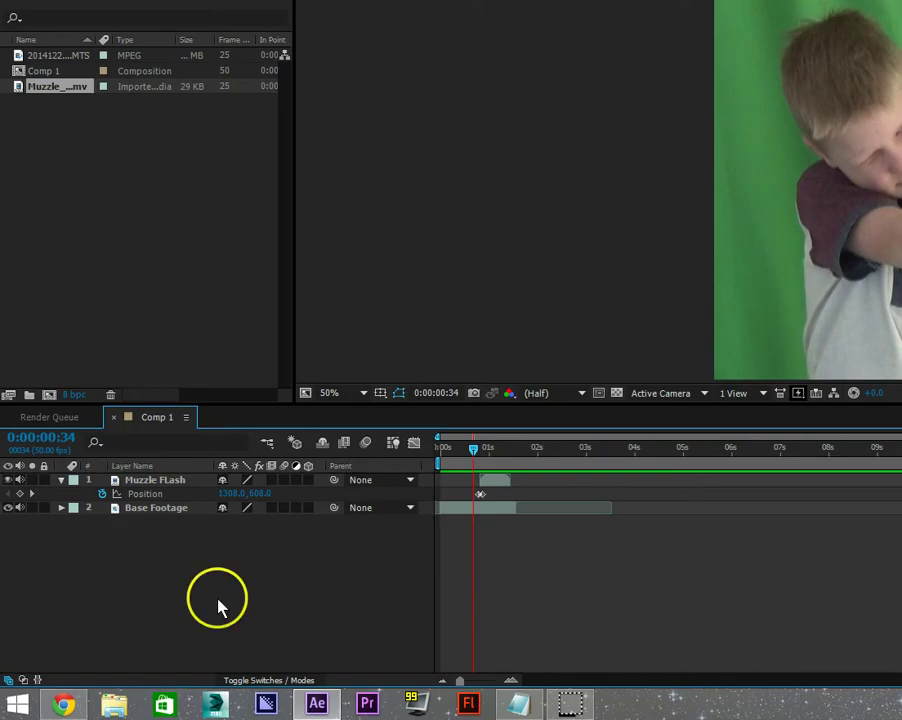
click(63, 481)
click(441, 452)
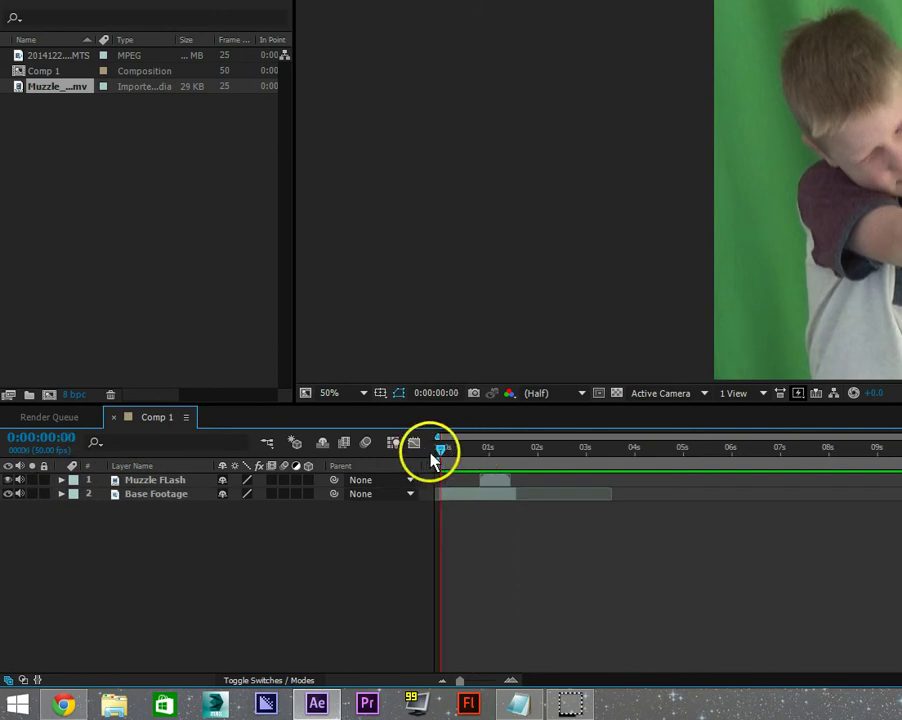
right_click(156, 555)
mouse_move(258, 393)
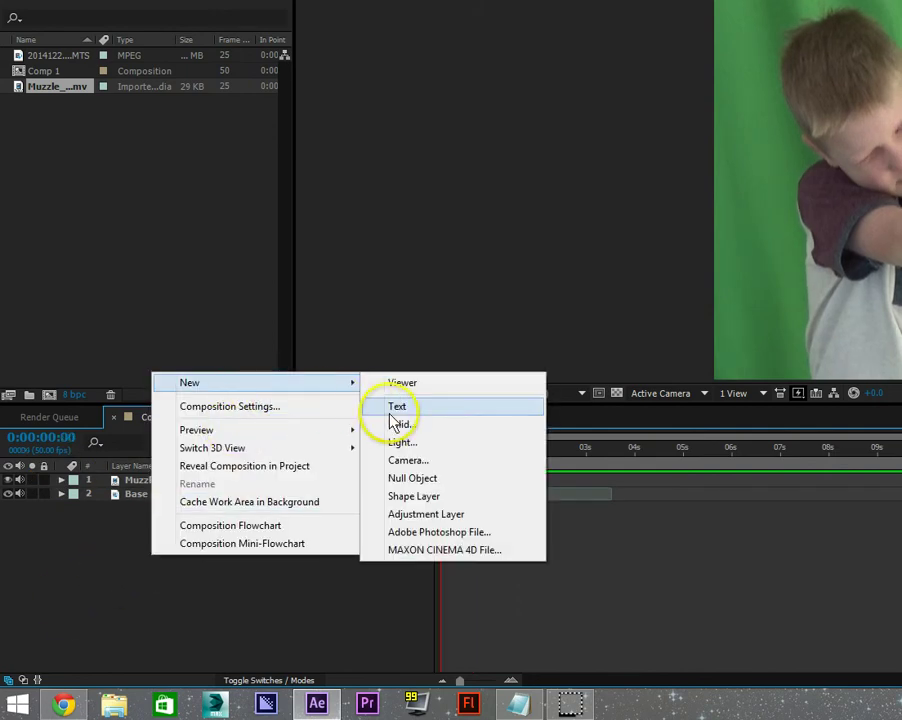
click(397, 422)
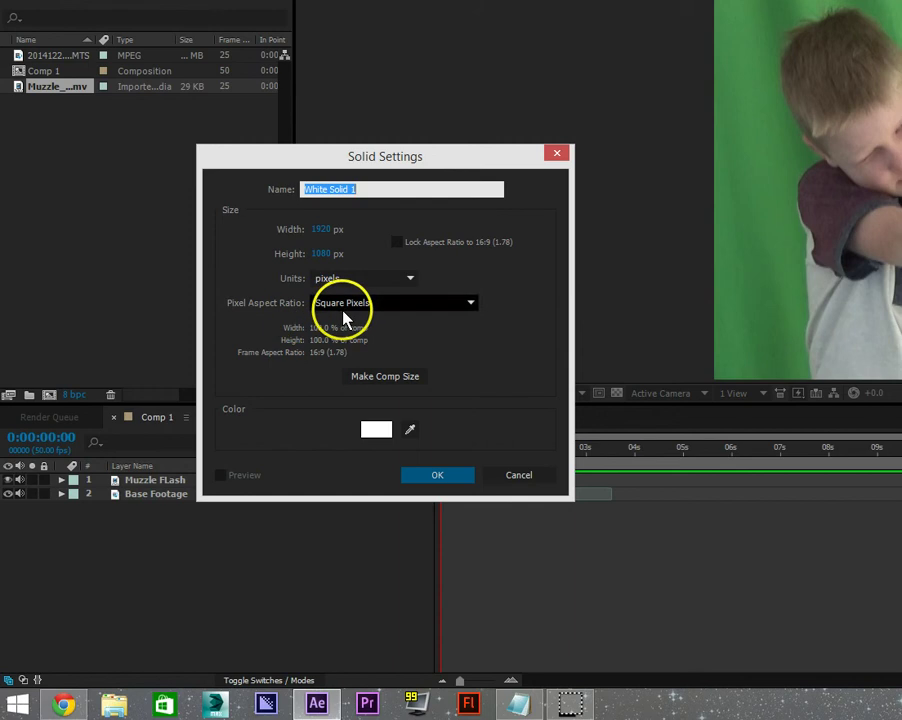
click(376, 429)
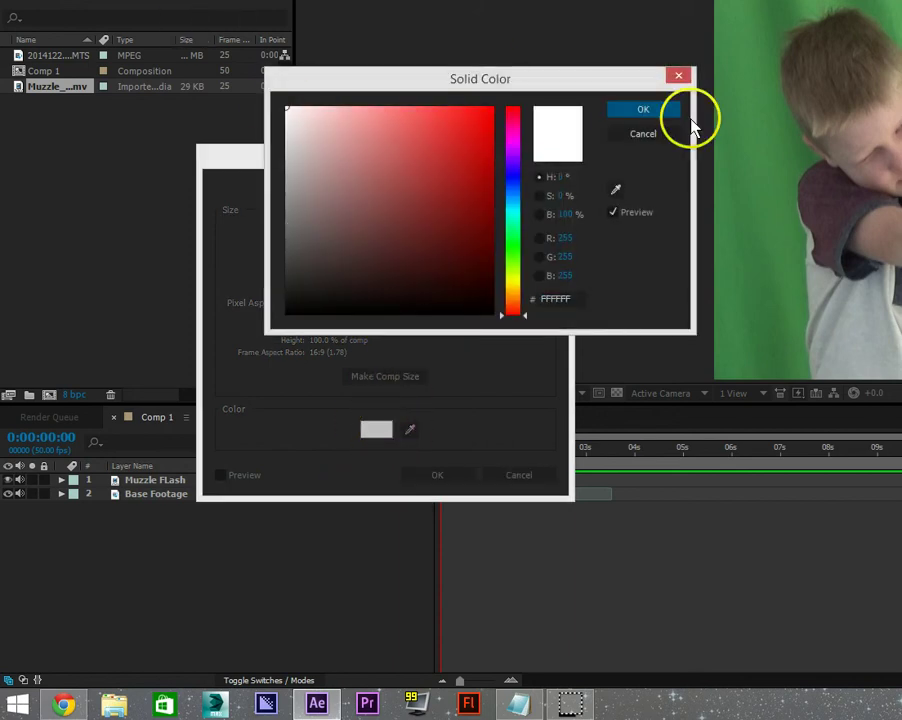
click(643, 110)
click(450, 482)
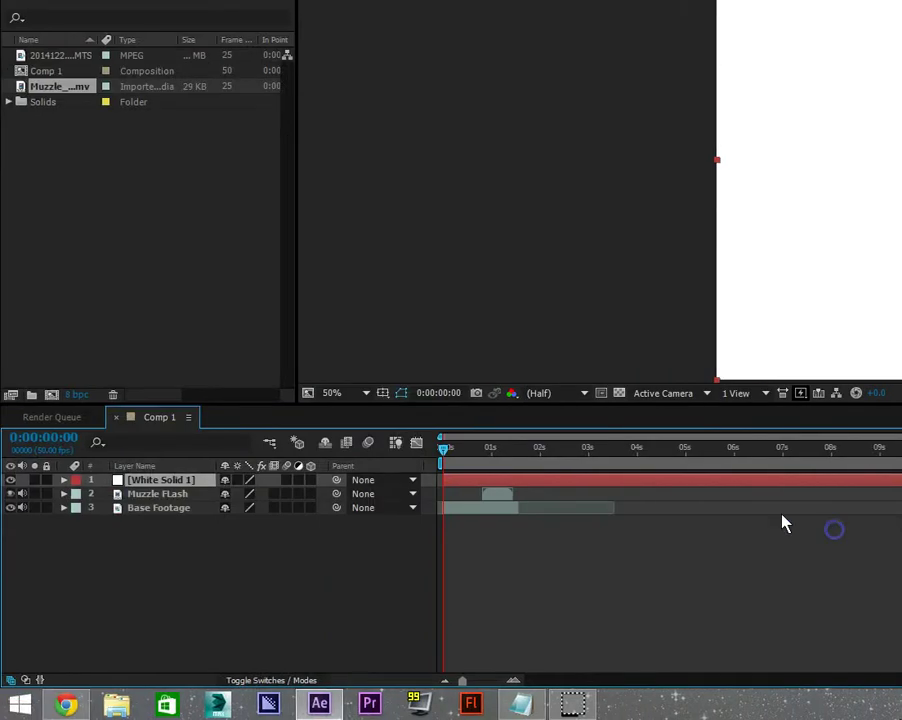
Set the white solid layer's opacity to 40%.
drag(160, 507, 172, 482)
key(t)
mouse_move(232, 497)
mouse_down()
mouse_move(226, 490)
mouse_move(228, 506)
mouse_move(225, 492)
mouse_up()
click(226, 493)
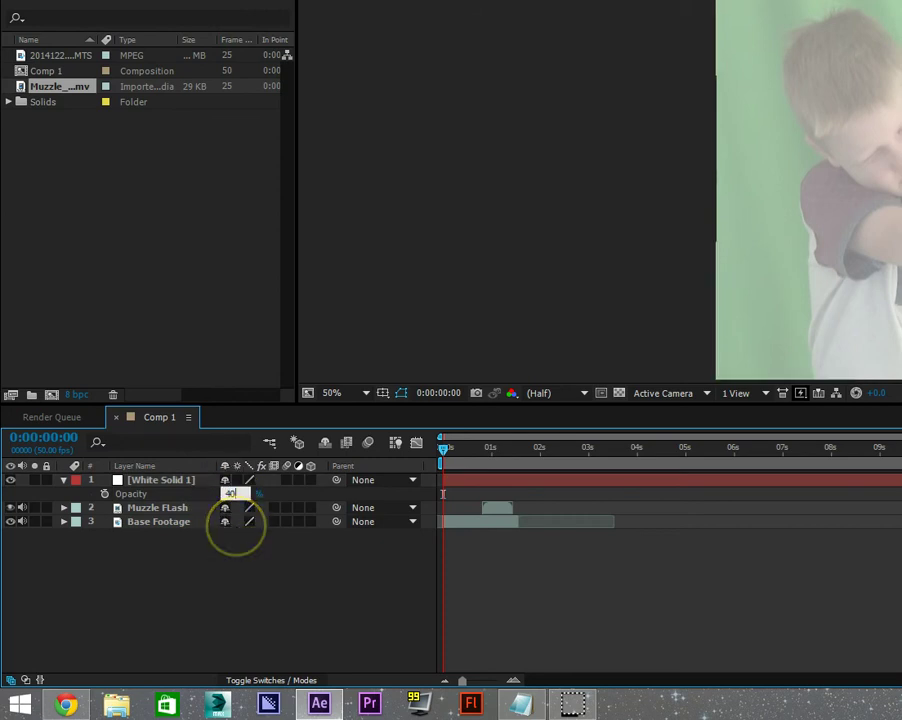
key(Return)
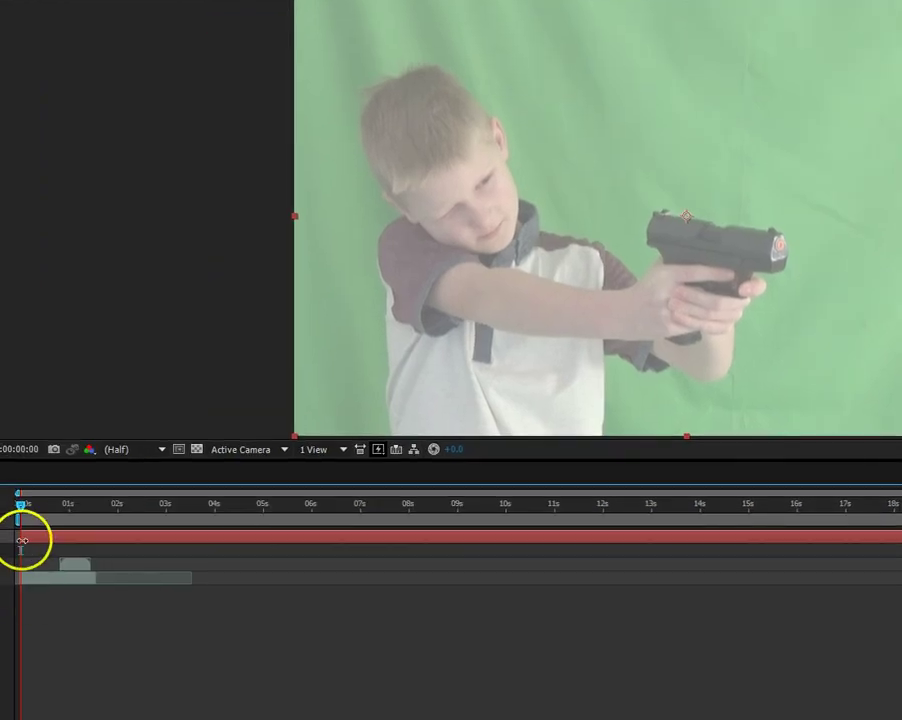
Trim the white solid to a single frame at the start of the muzzle flash, from frame 40 to frame 41.
drag(21, 540, 60, 540)
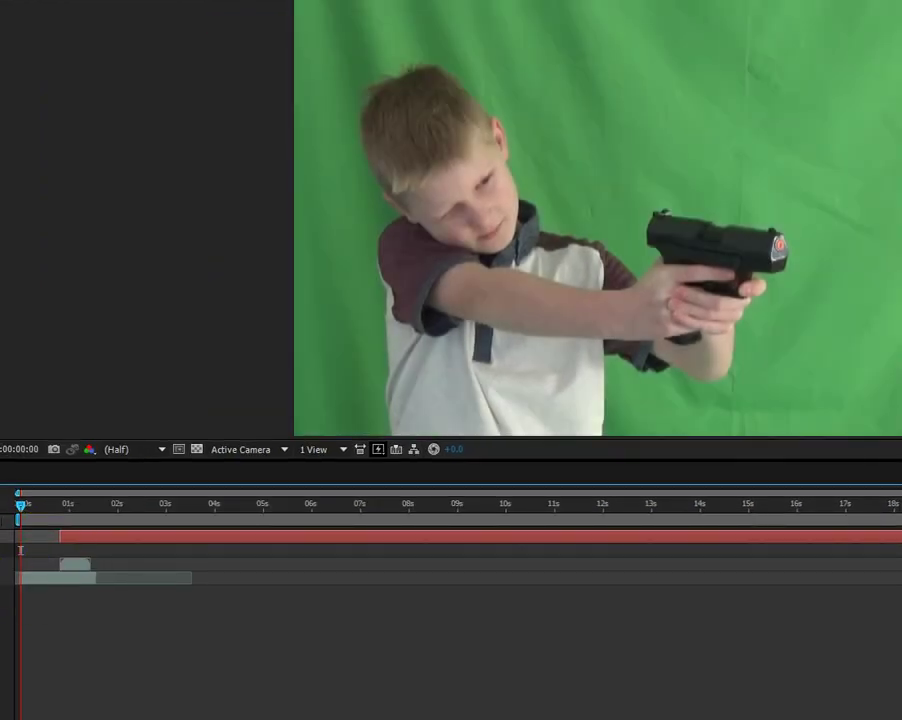
drag(900, 537, 96, 537)
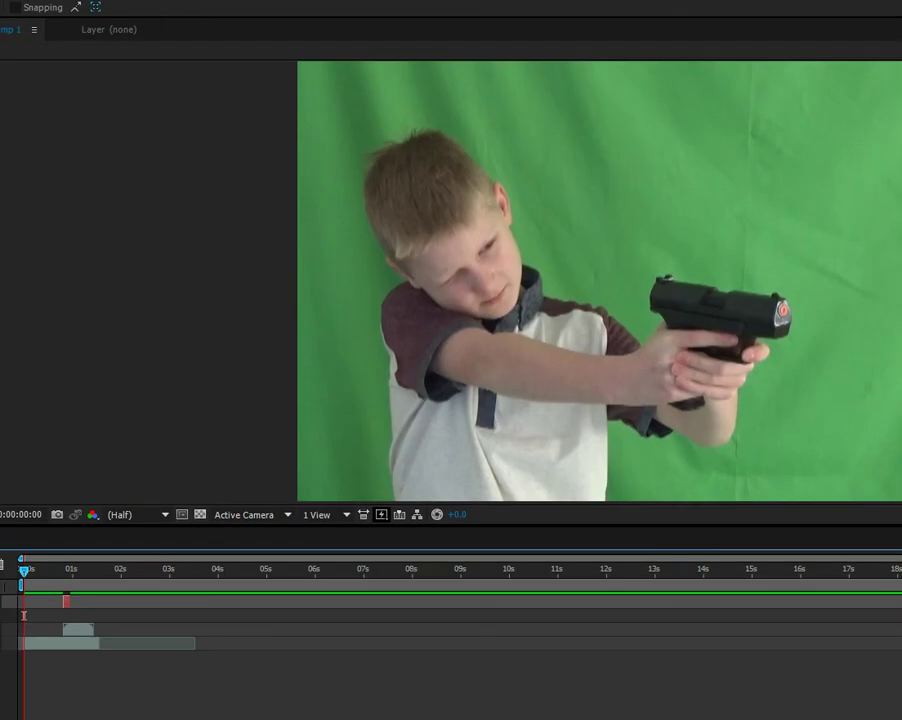
key(equal)
key(equal)
key(equal)
key(equal)
key(equal)
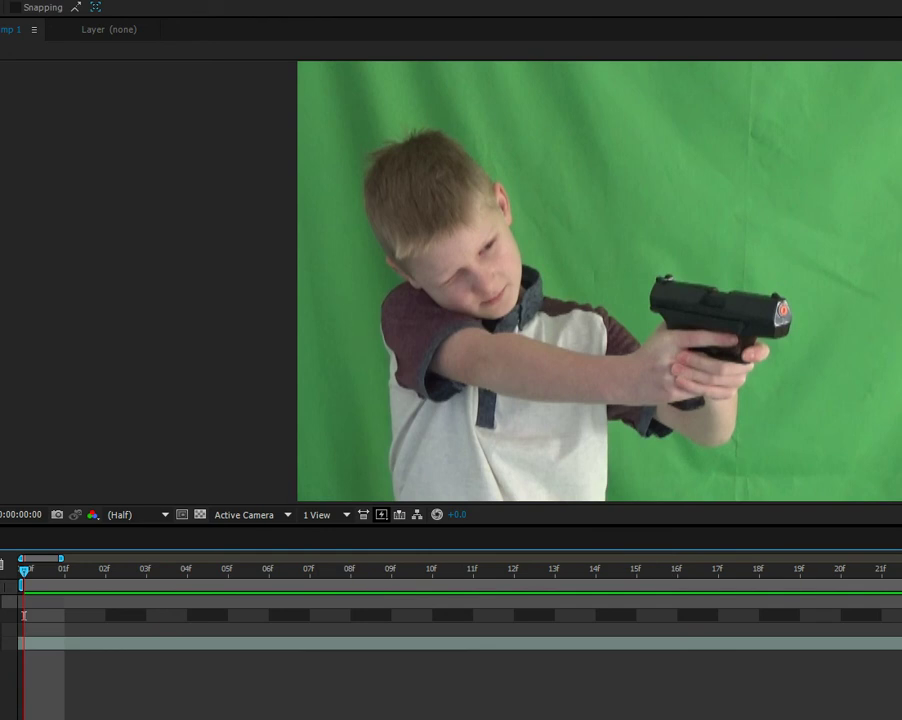
scroll(460, 625, right, 10)
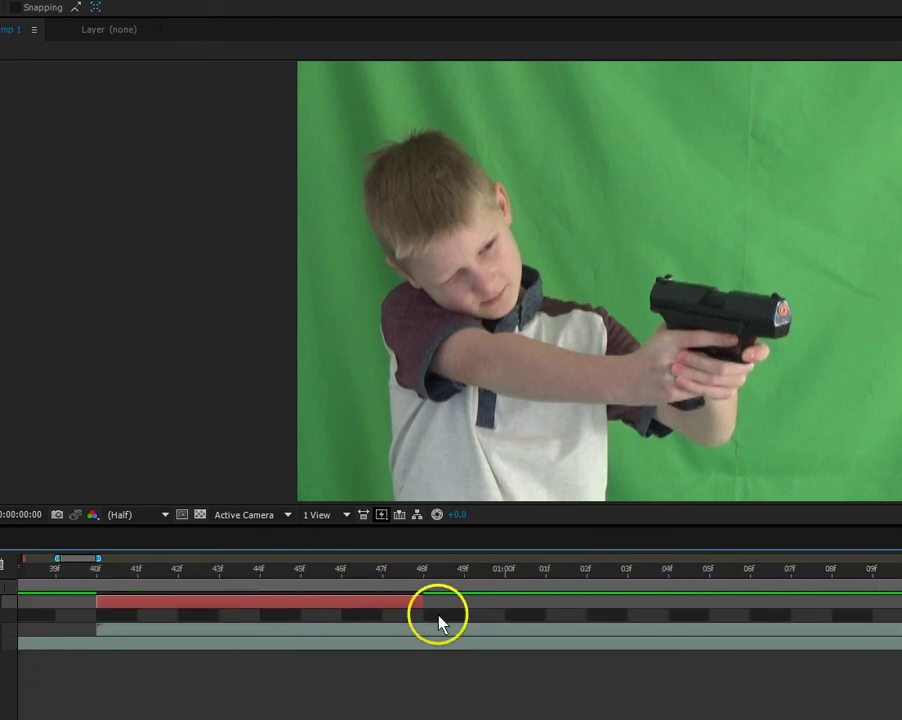
drag(422, 602, 219, 602)
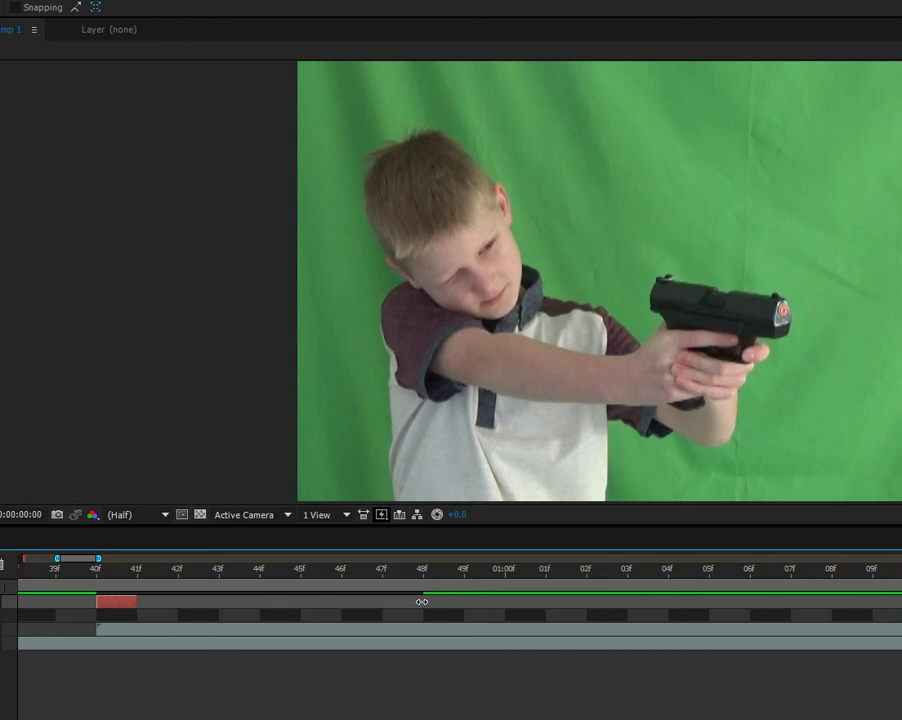
drag(422, 602, 137, 602)
scroll(135, 606, left, 10)
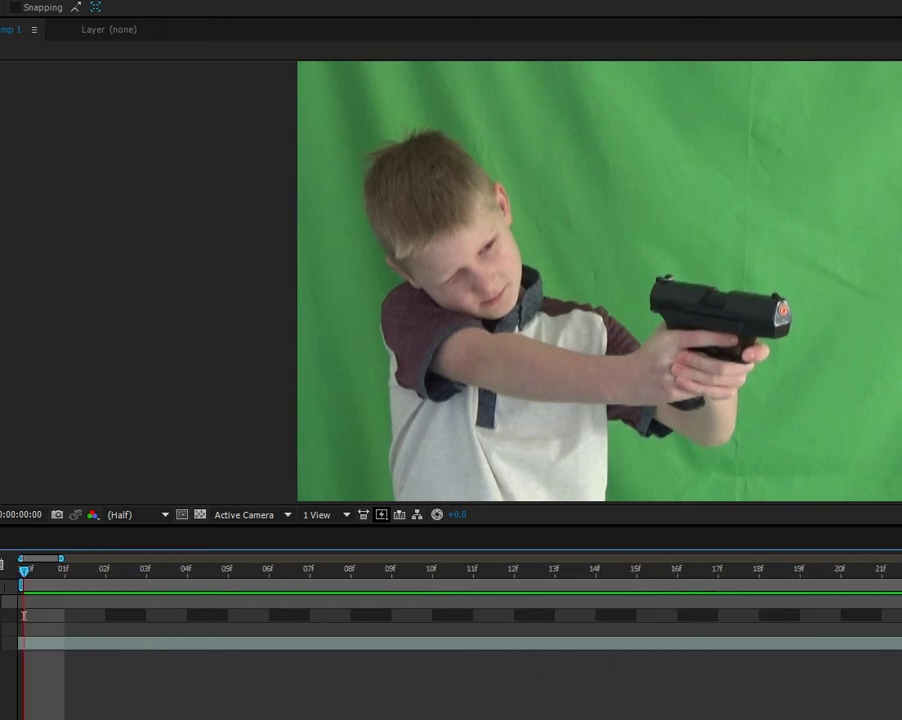
scroll(460, 610, right, 2)
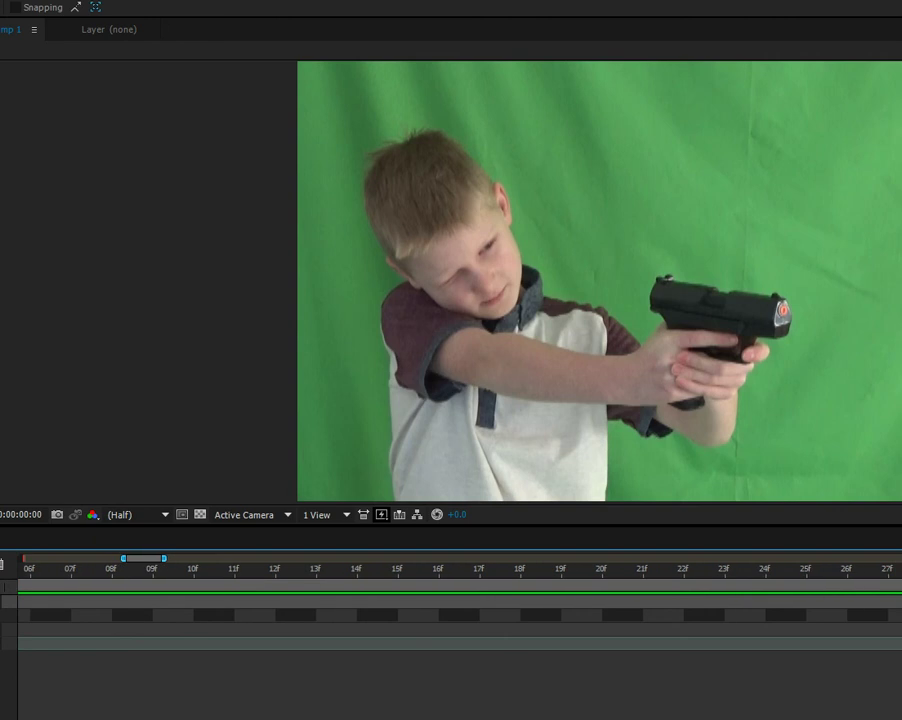
scroll(460, 610, right, 7)
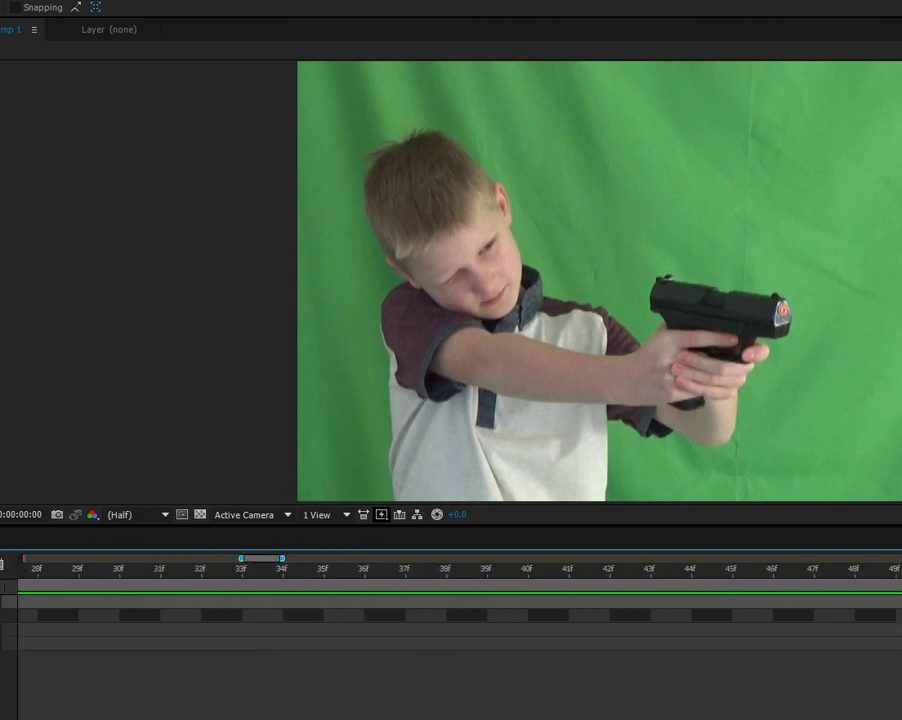
scroll(460, 610, left, 3)
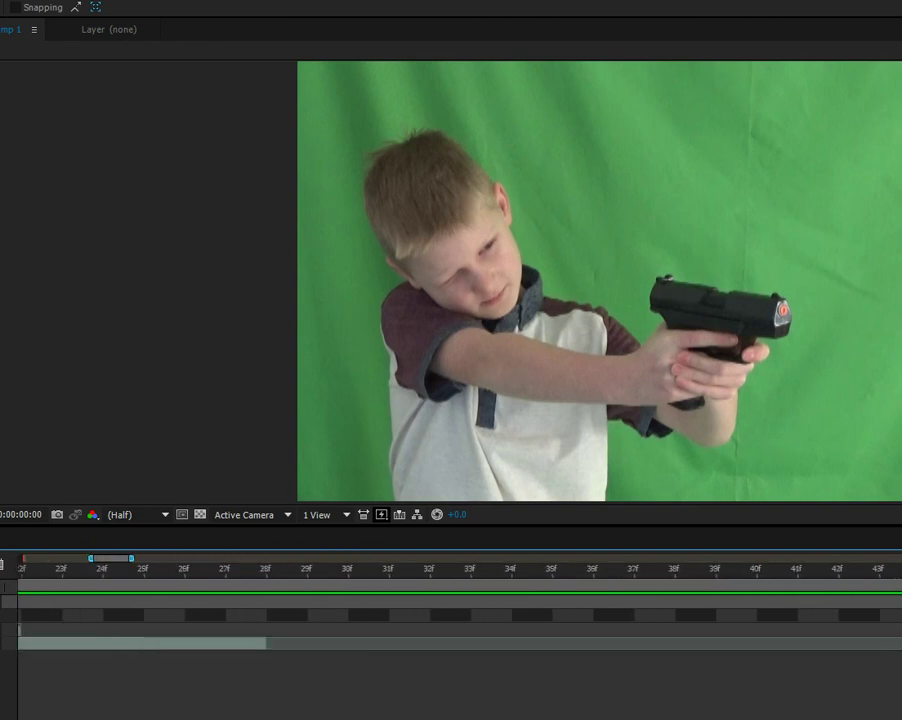
scroll(460, 610, right, 5)
scroll(460, 610, left, 1)
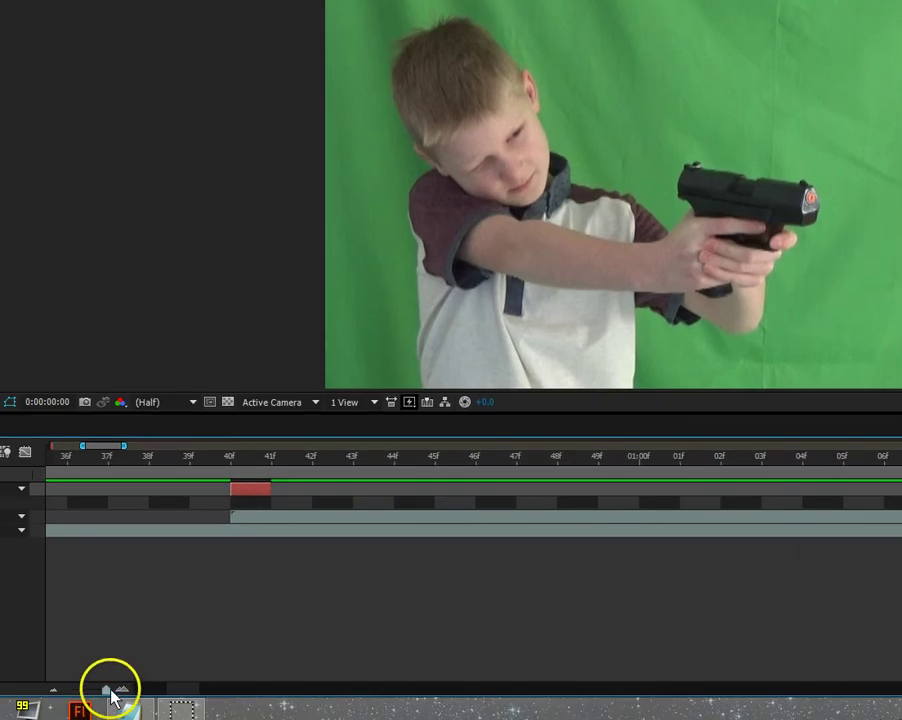
drag(109, 689, 58, 689)
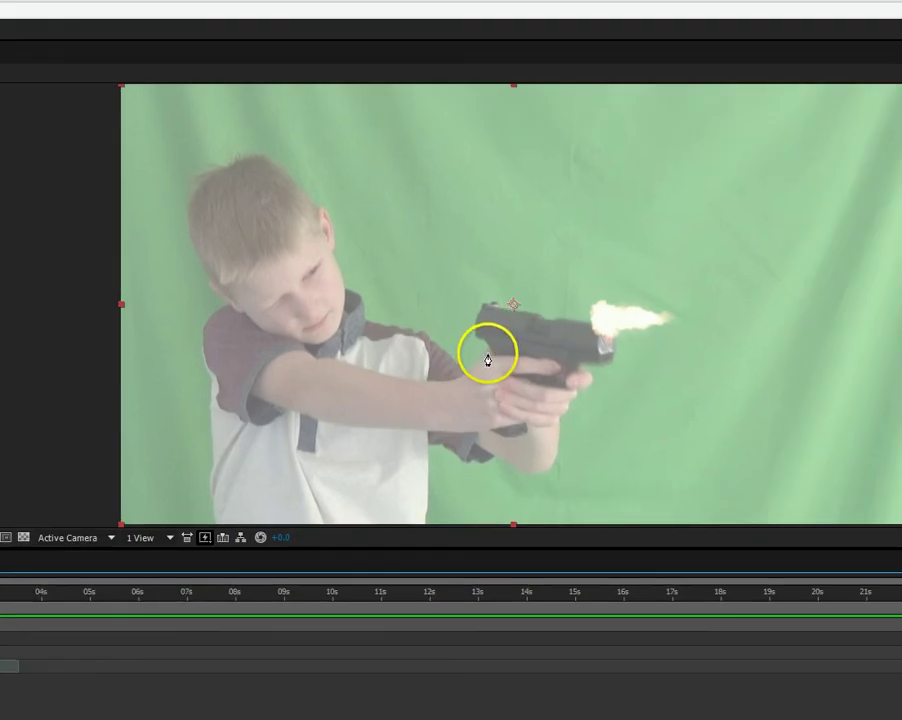
Start a Pen tool mask on the white solid, tracing the gun's barrel, the muzzle flash and the slide back to the wrist.
click(563, 394)
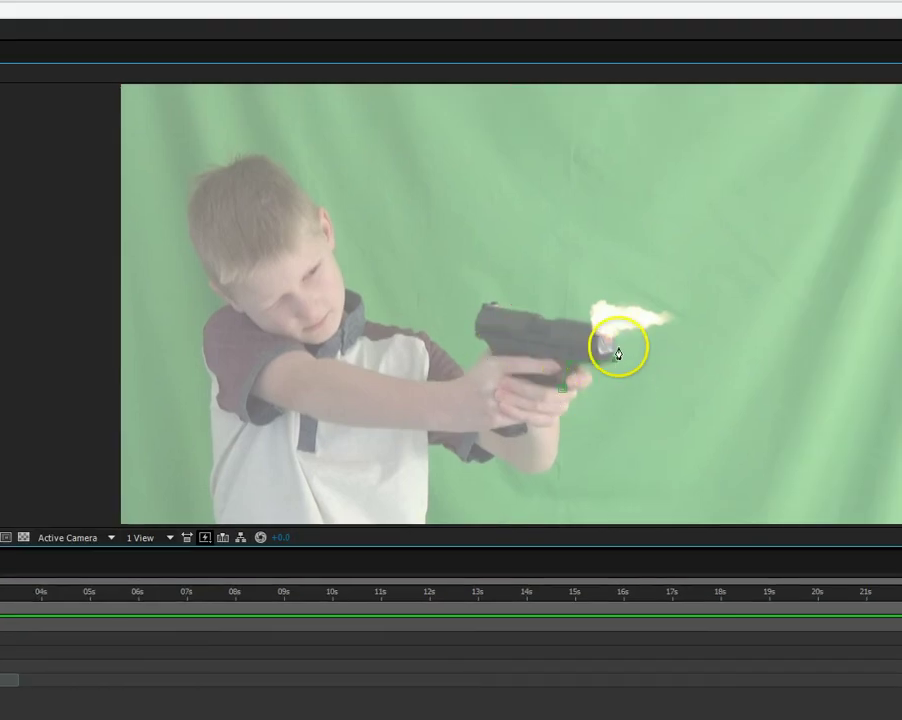
click(672, 318)
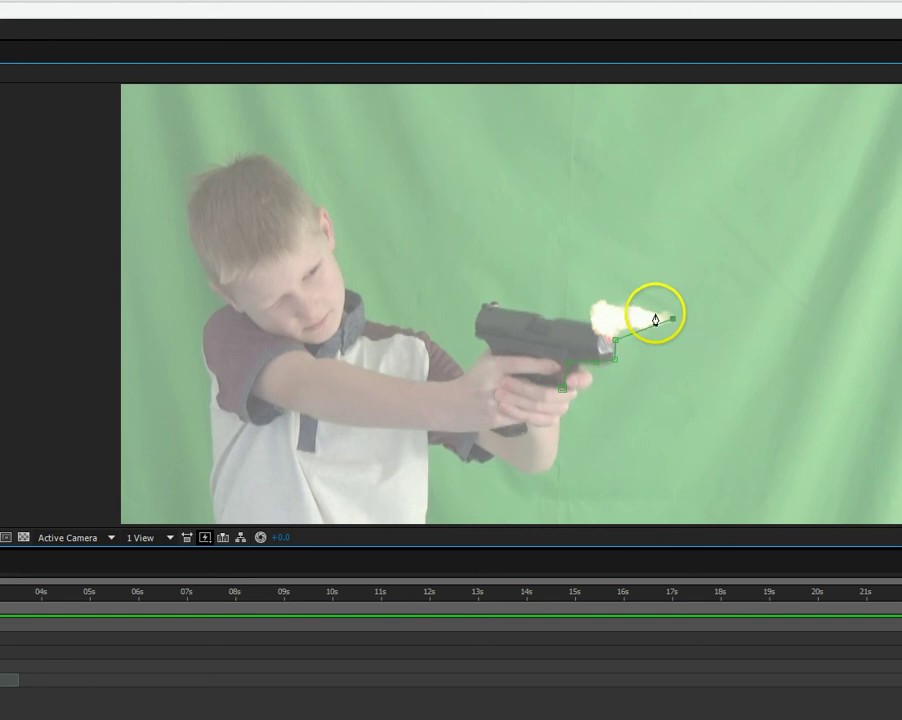
click(600, 303)
click(592, 315)
click(555, 321)
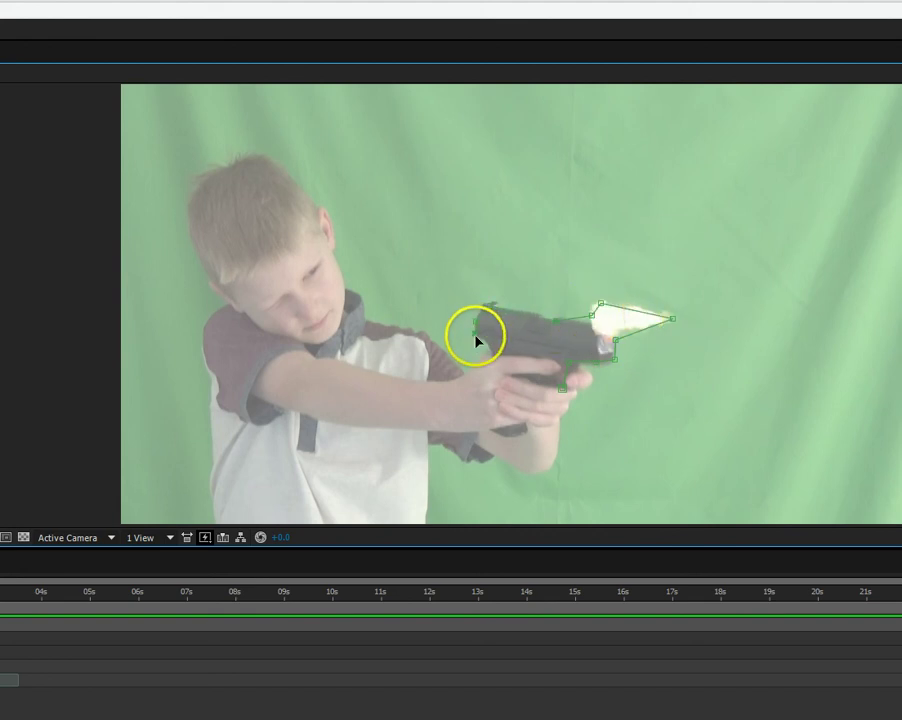
click(490, 353)
click(457, 375)
Continue the mask path along the upper edge of the arm, around the boy's face and down to his far shoulder.
click(334, 363)
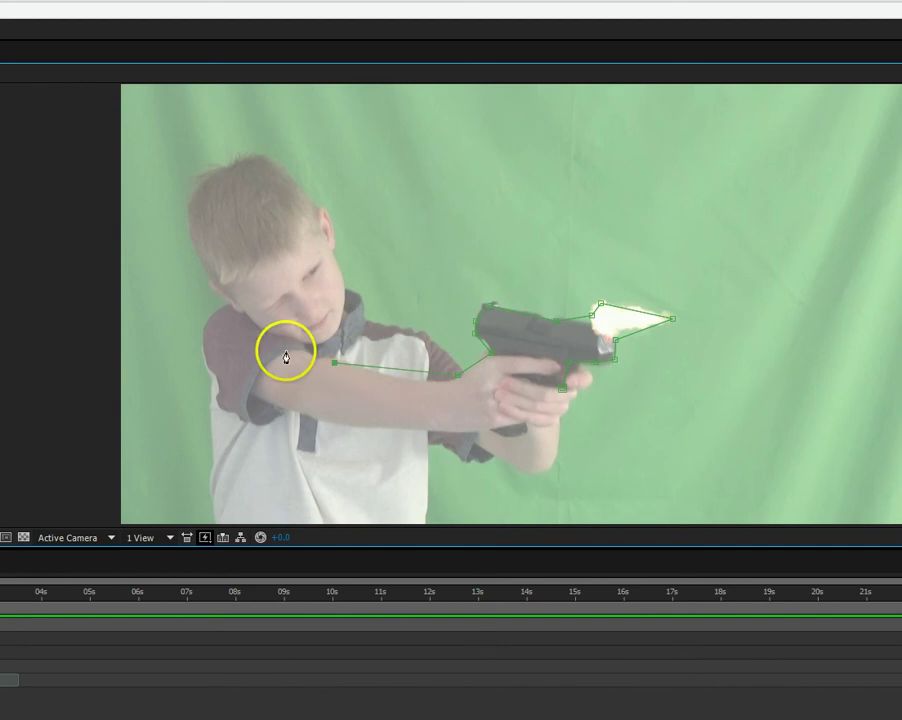
click(278, 331)
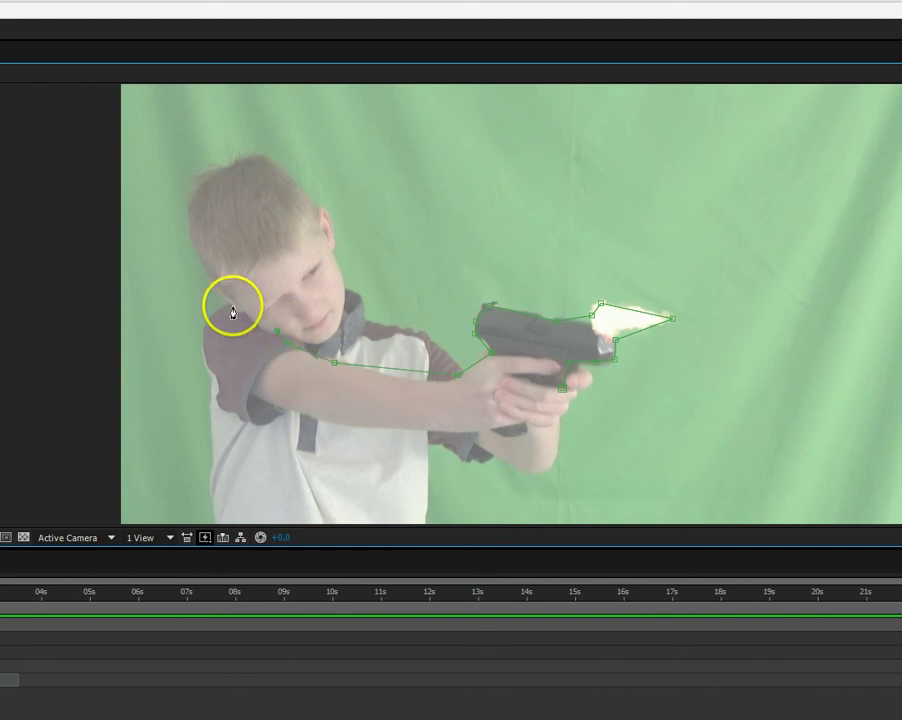
click(236, 302)
click(218, 264)
click(230, 224)
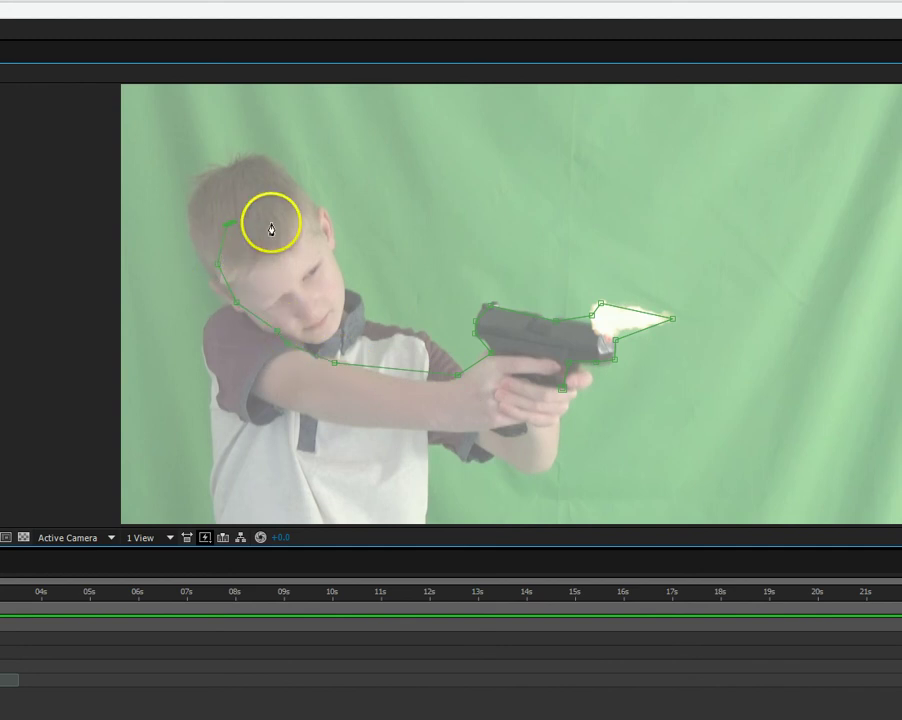
click(270, 221)
click(318, 202)
click(336, 231)
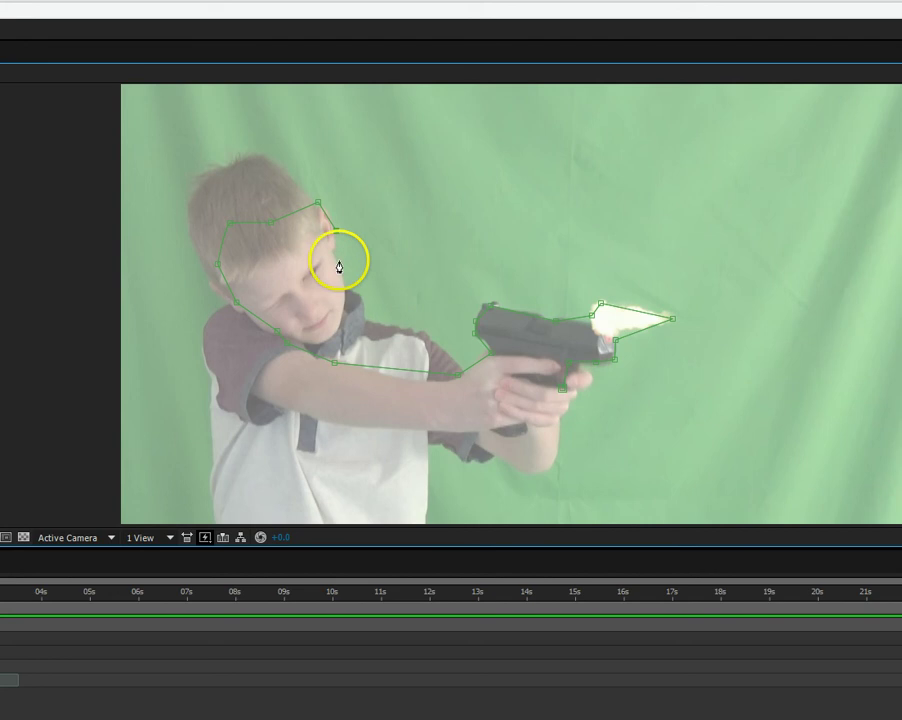
click(382, 323)
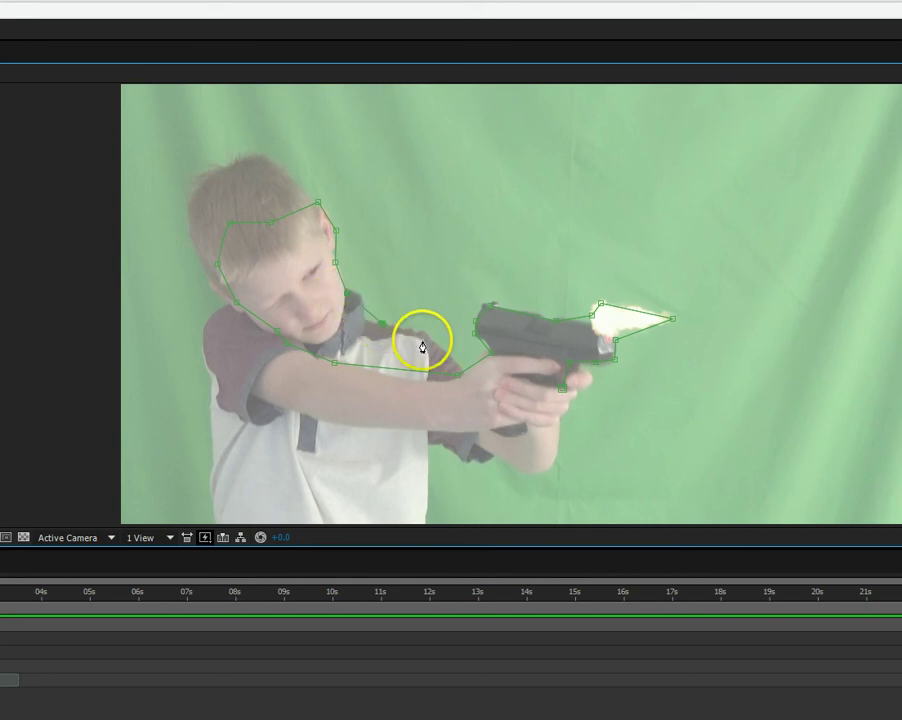
Run the mask path from the shoulder back under the gun and around the fingers, closing it at its starting point.
click(433, 346)
click(460, 367)
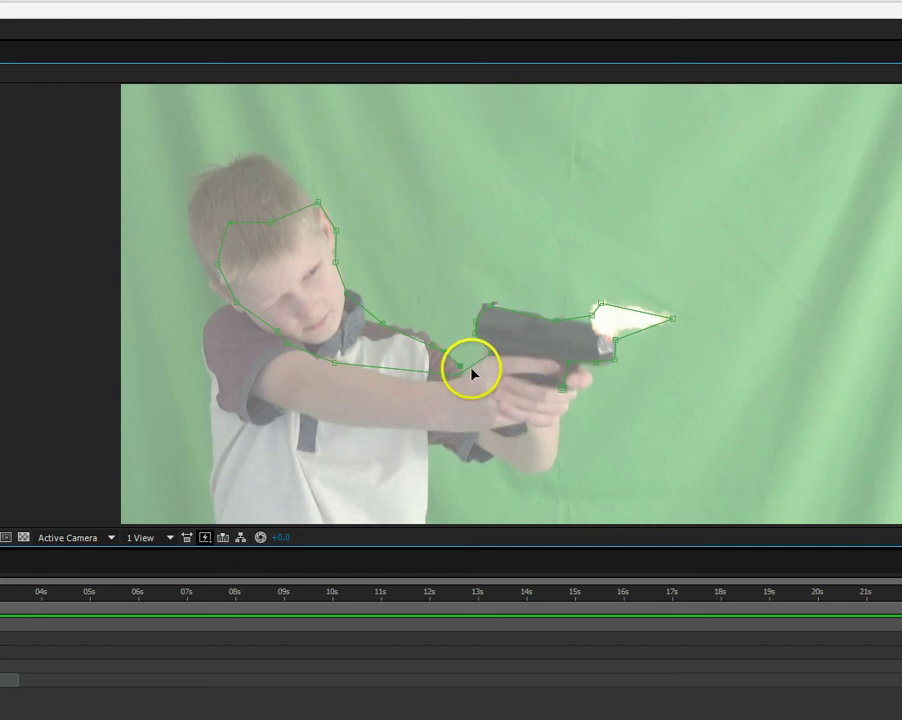
click(476, 358)
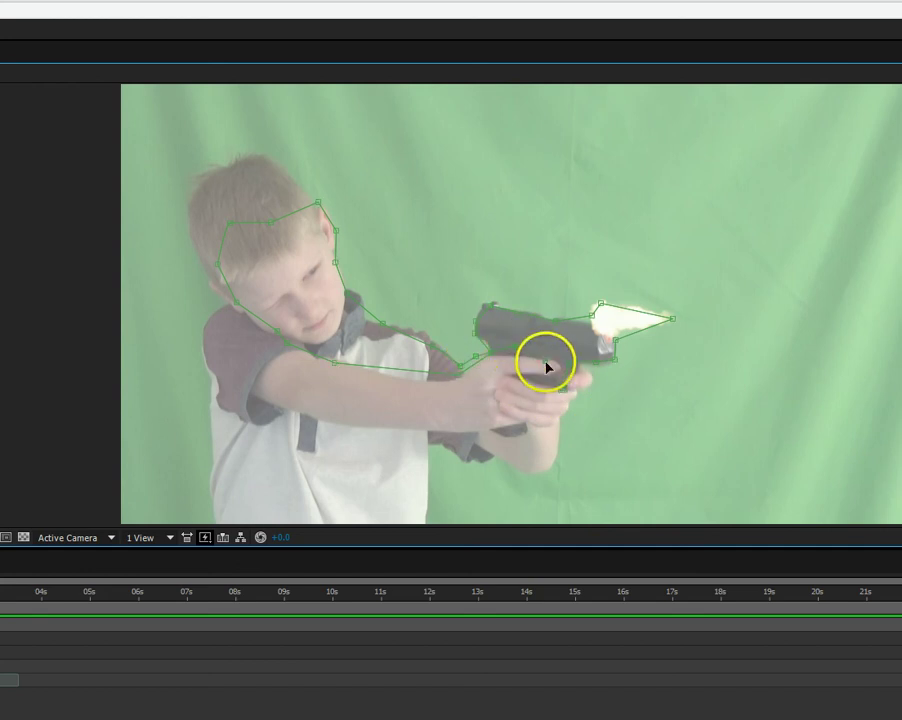
click(503, 408)
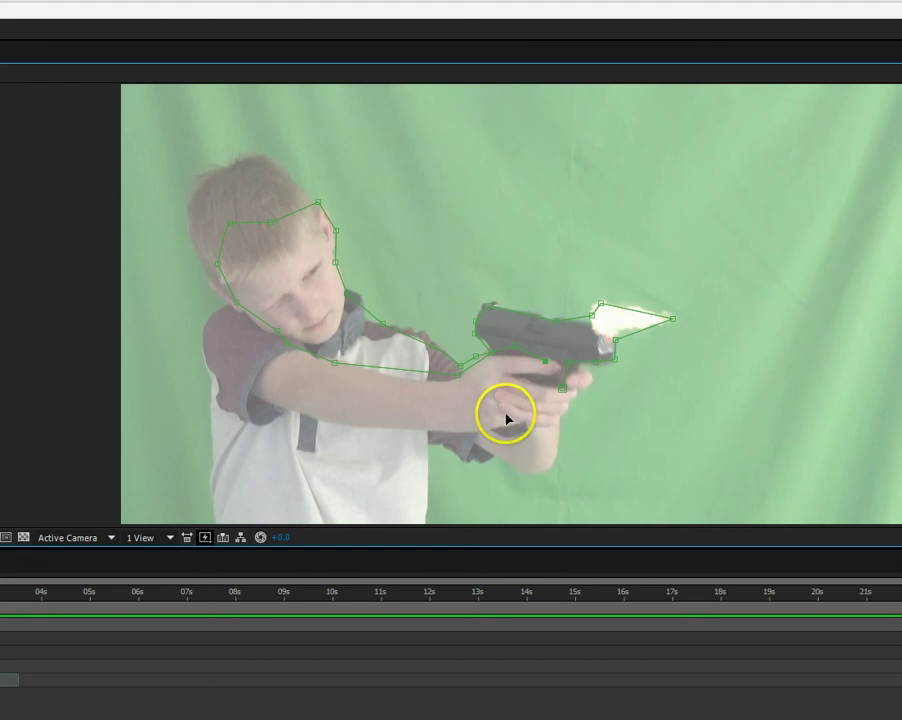
click(511, 423)
click(553, 421)
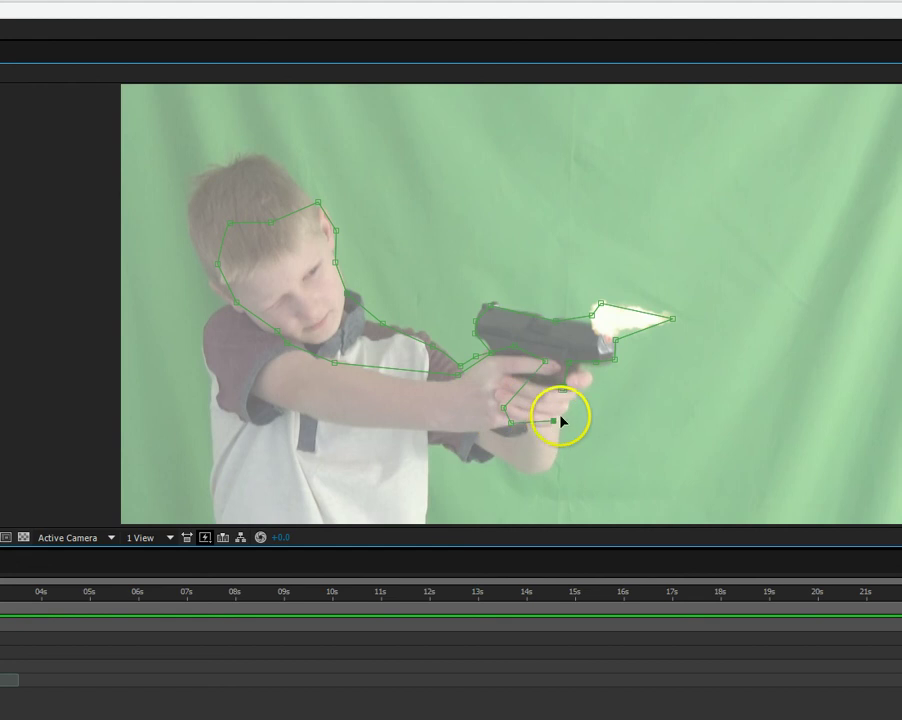
click(594, 376)
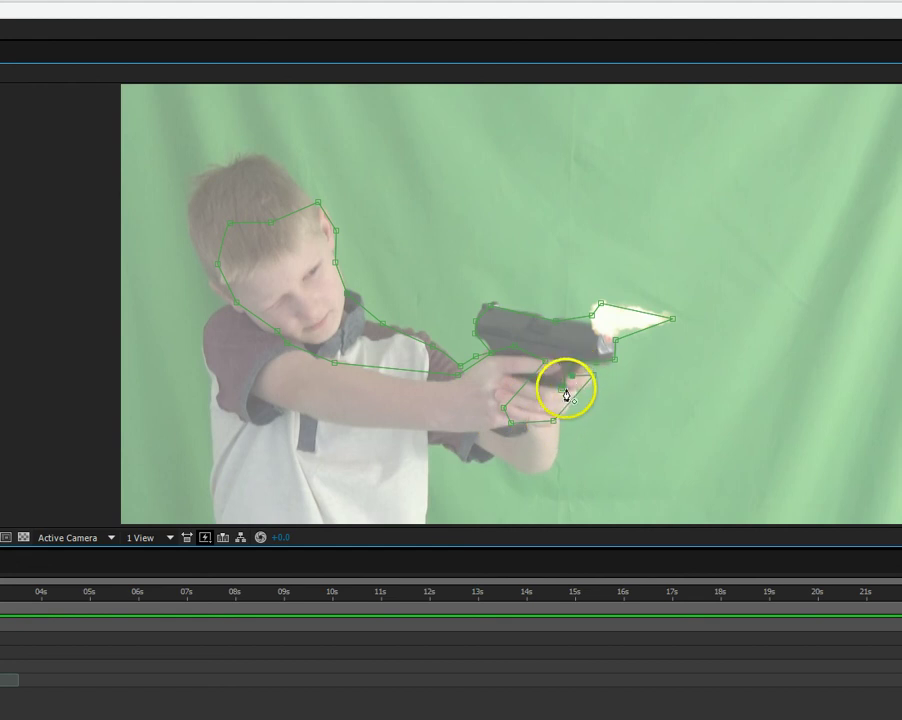
click(566, 395)
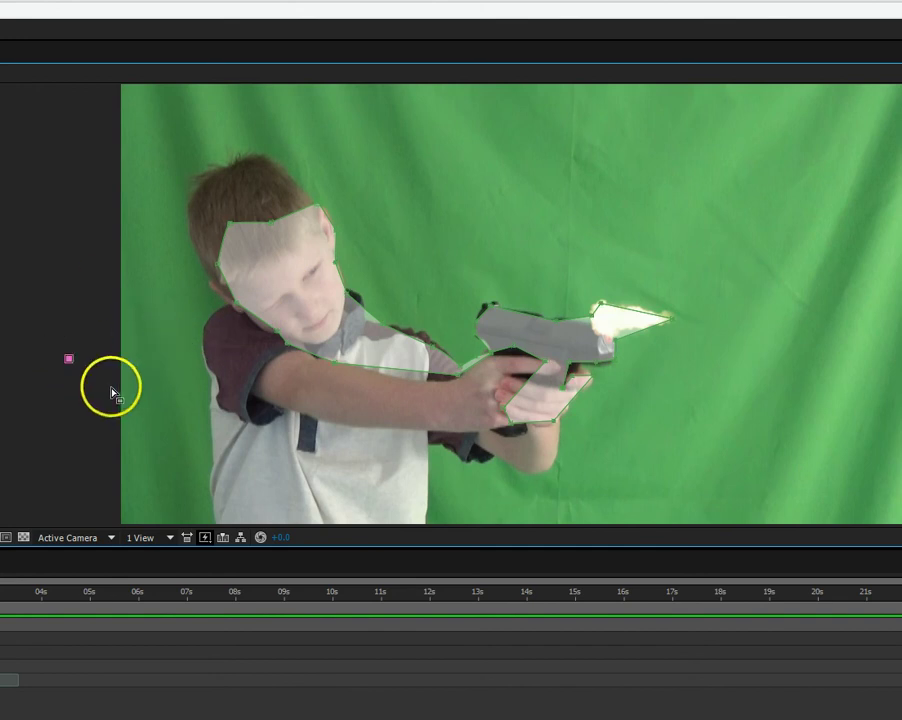
Set the feather of the white solid's mask to 154 pixels and deselect the layer.
click(92, 340)
key(space)
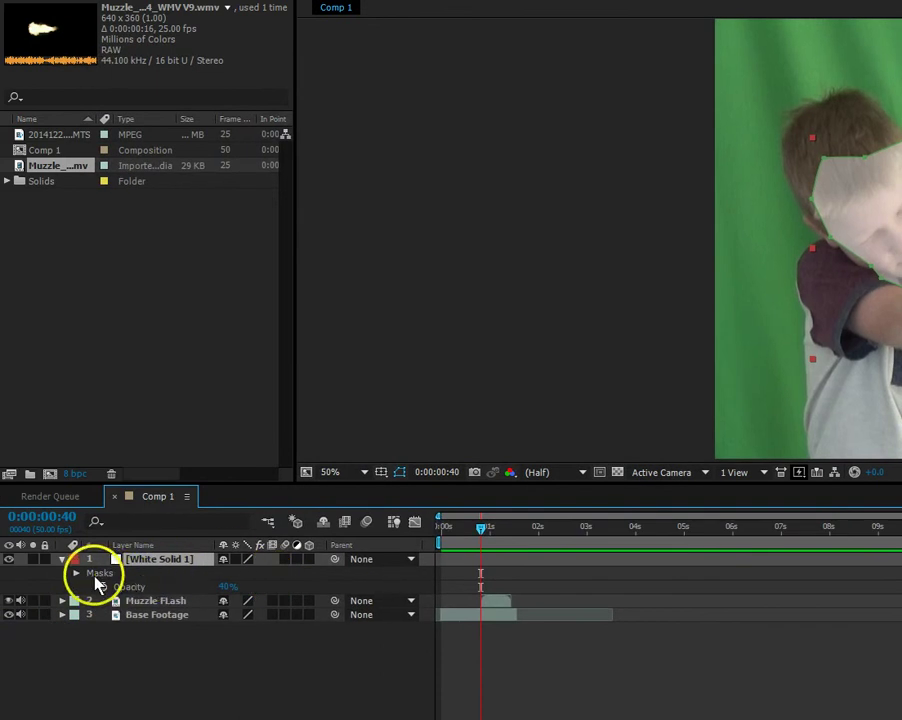
click(77, 575)
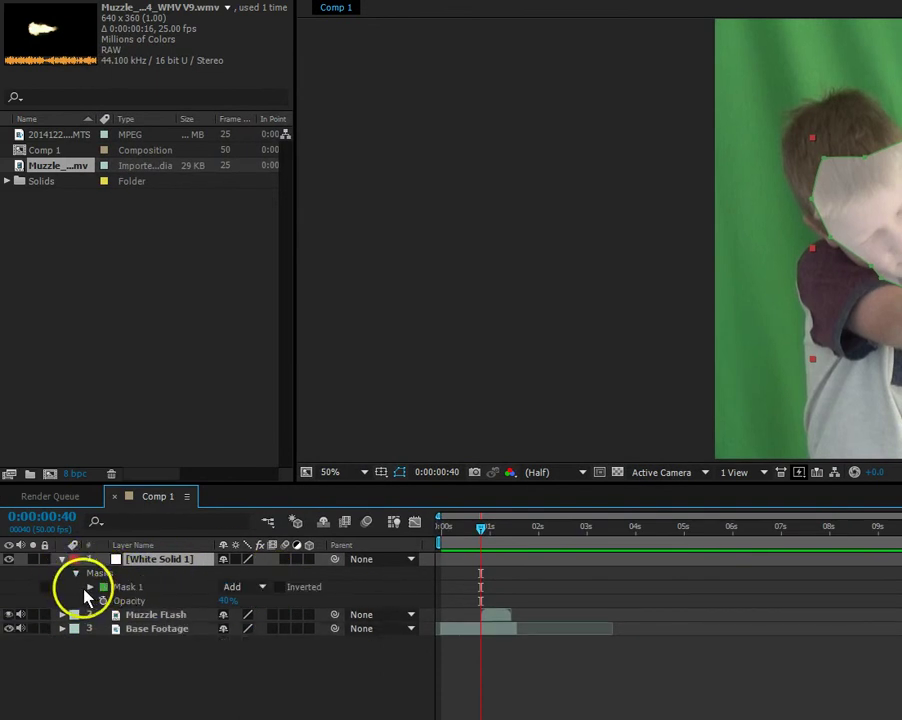
key(f)
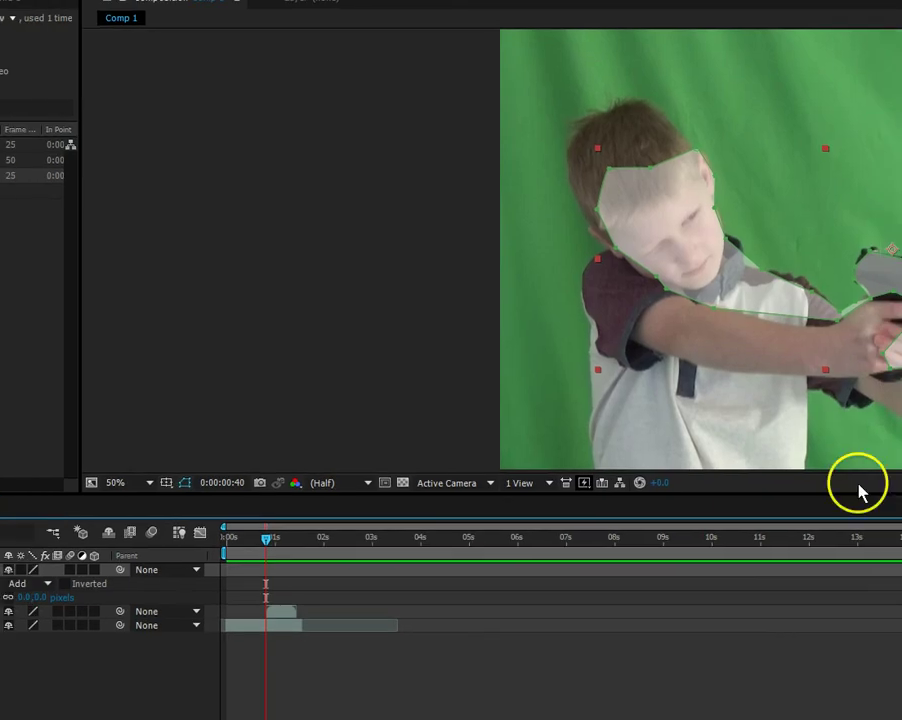
click(41, 597)
text(154)
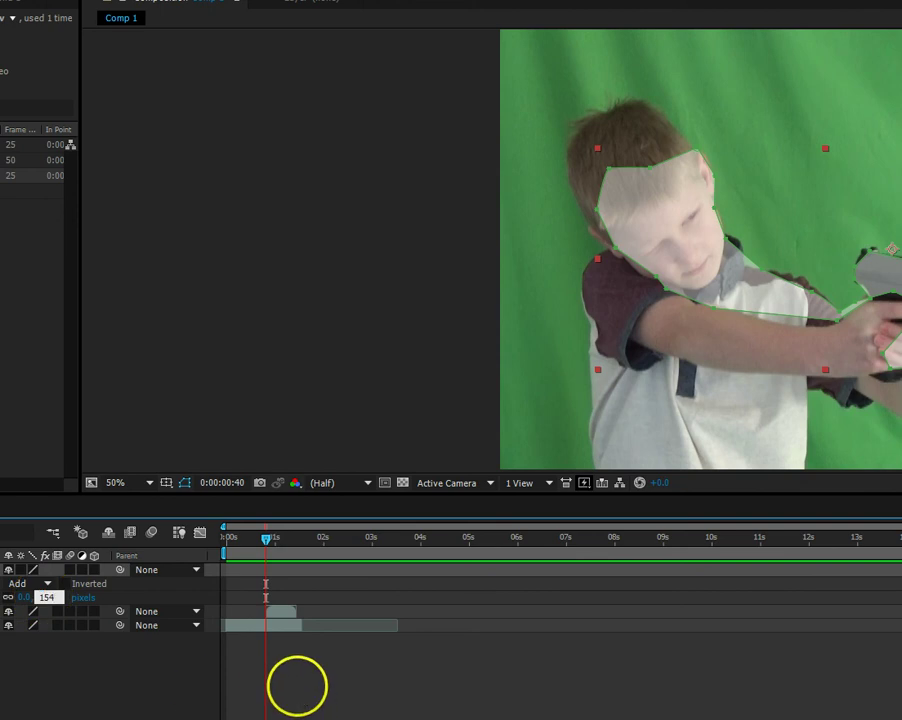
key(Return)
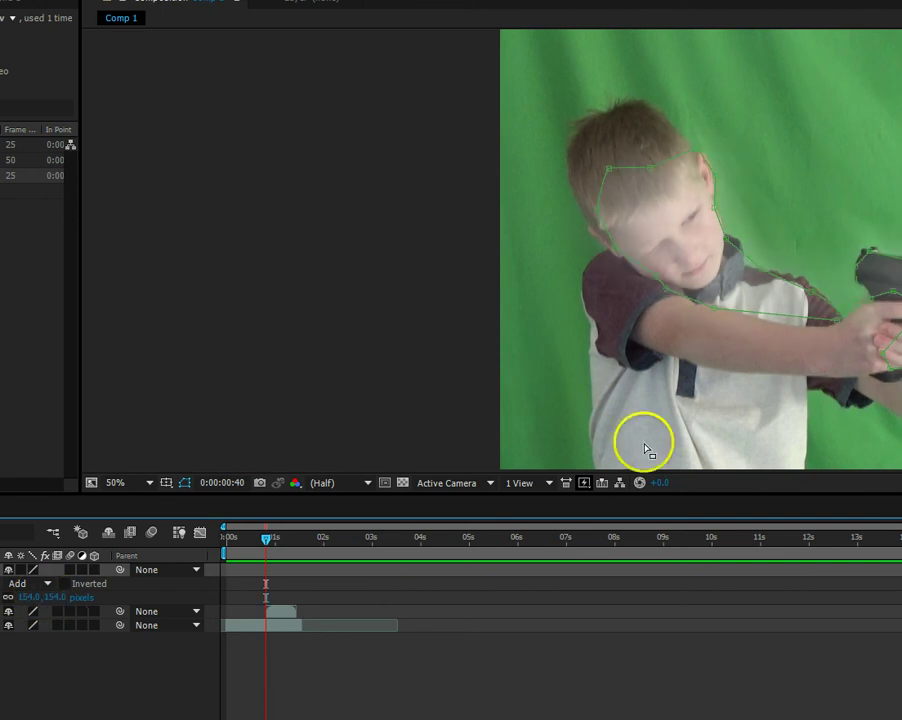
click(369, 359)
click(314, 321)
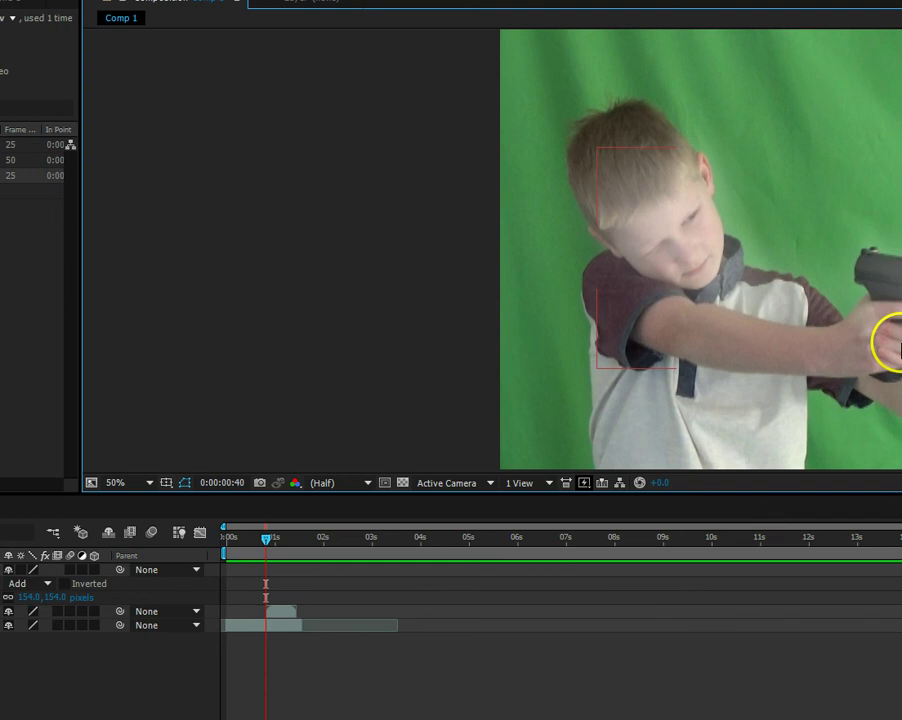
click(890, 345)
click(891, 407)
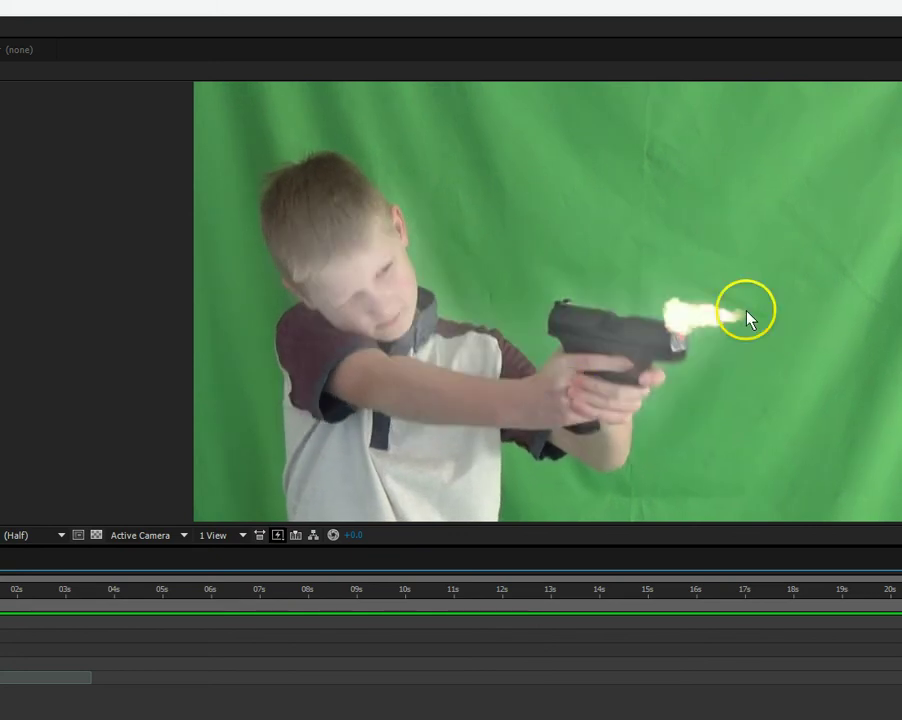
Move the muzzle flash down so it sits at the tip of the gun barrel in the light-flash frame.
click(709, 322)
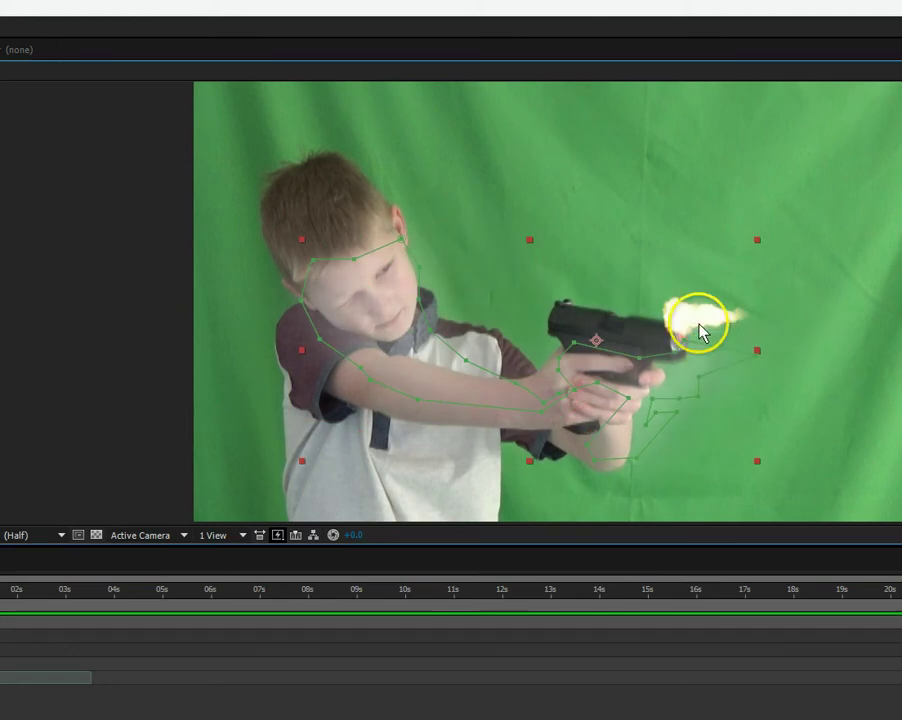
click(730, 316)
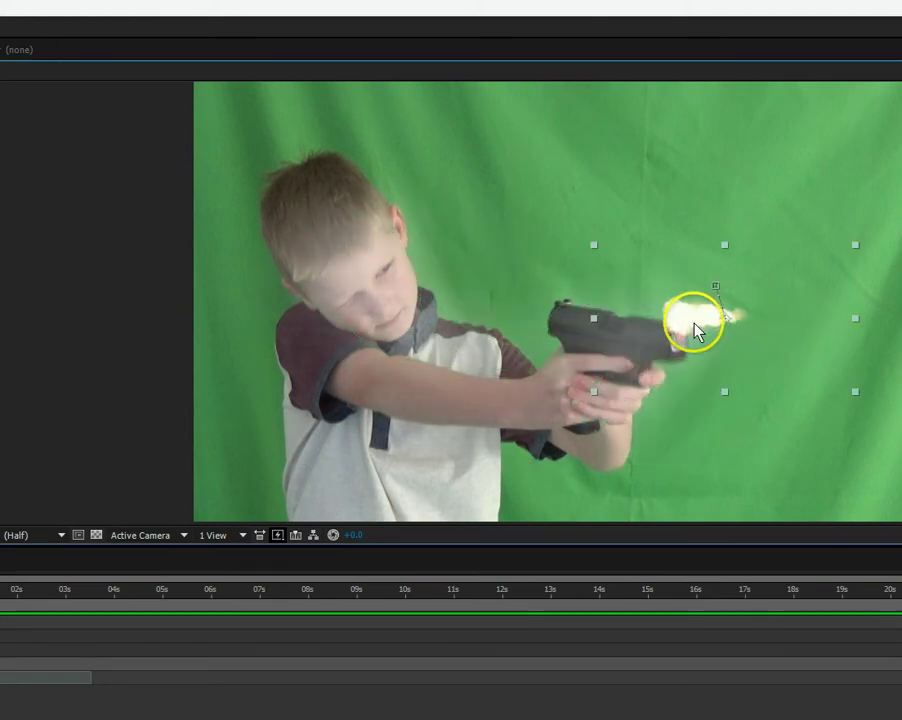
drag(704, 321, 705, 345)
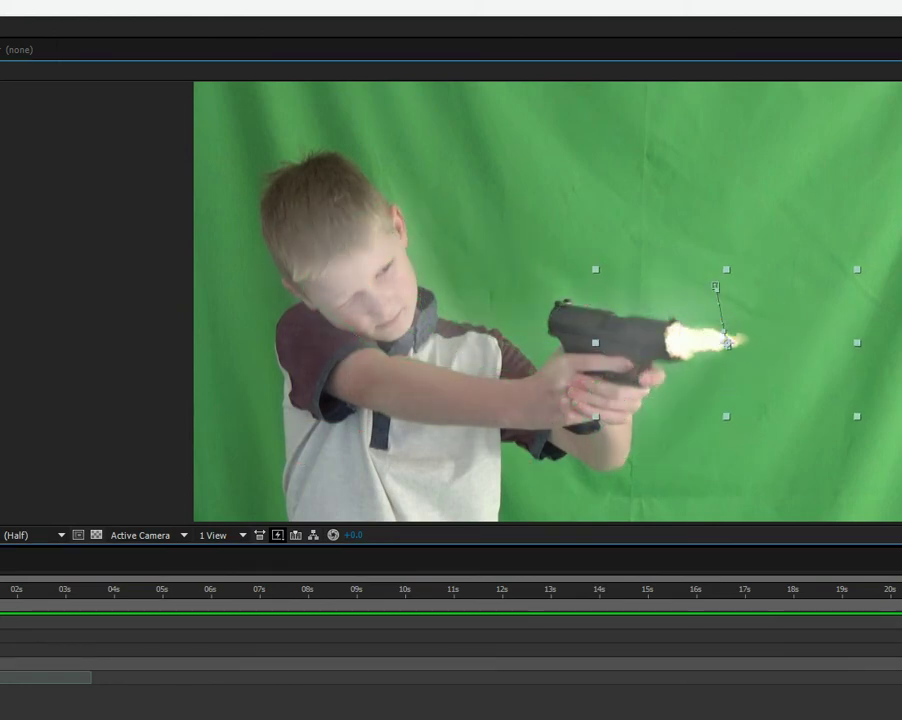
Play the composition to check the muzzle flash and the feathered light flash.
click(2, 590)
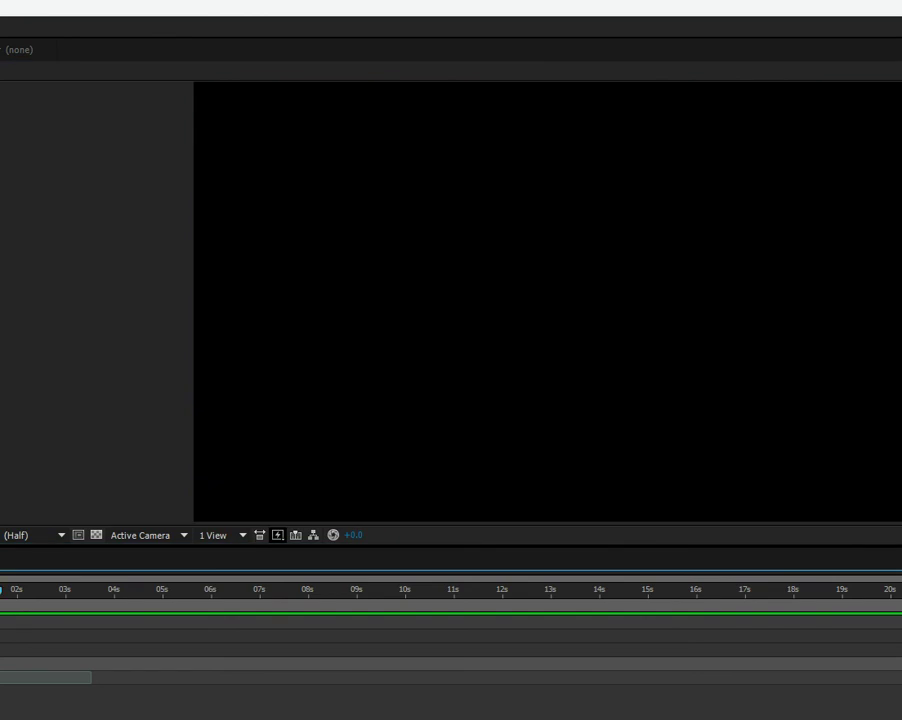
click(97, 300)
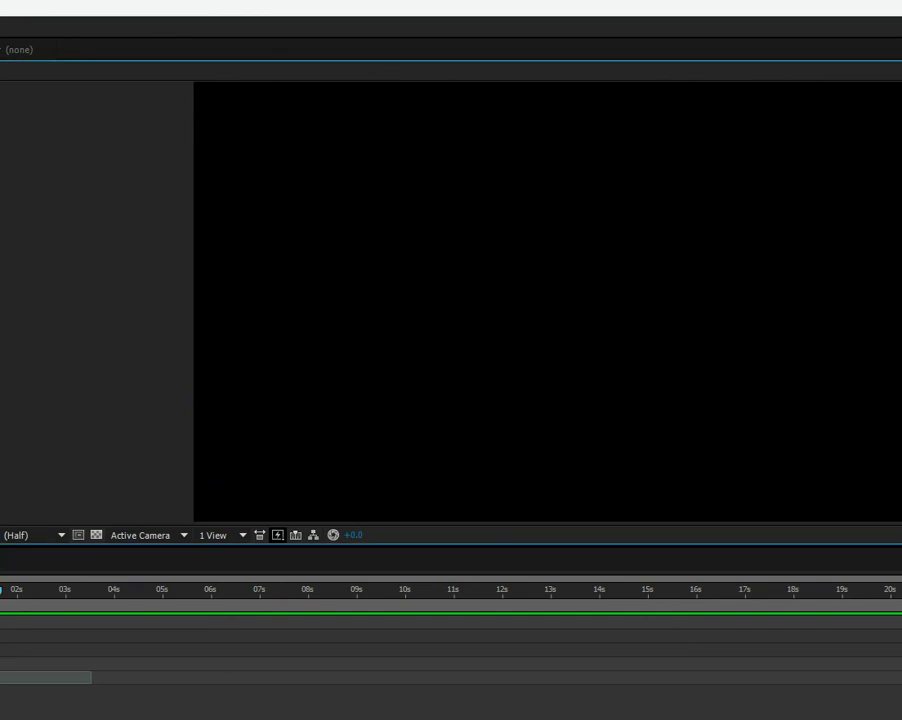
key(space)
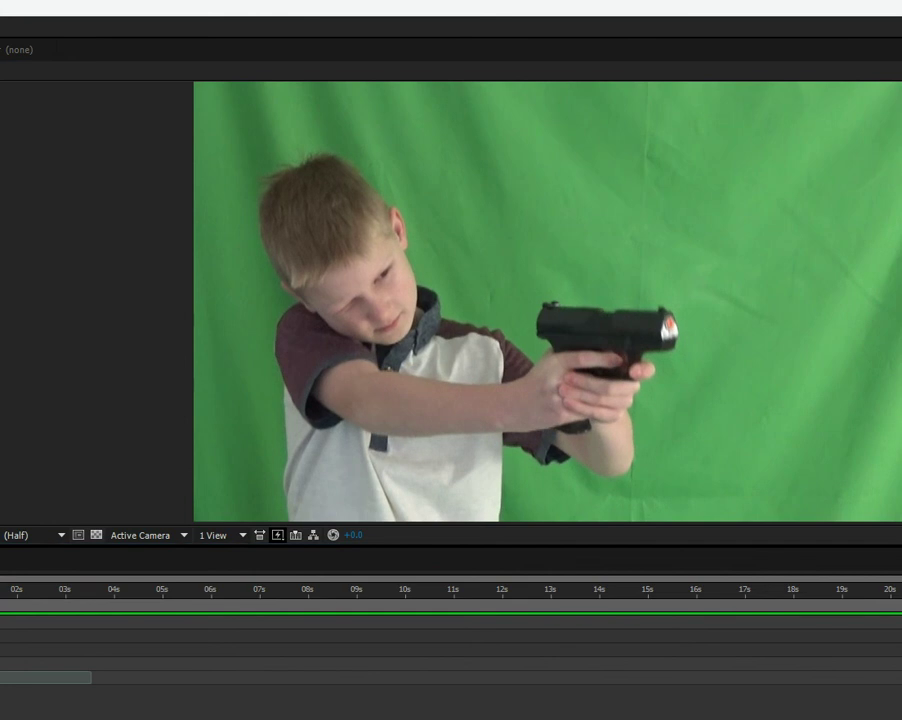
Find the Keylight (1.2) effect and apply it to the Base Footage layer.
click(2, 636)
click(2, 636)
click(2, 650)
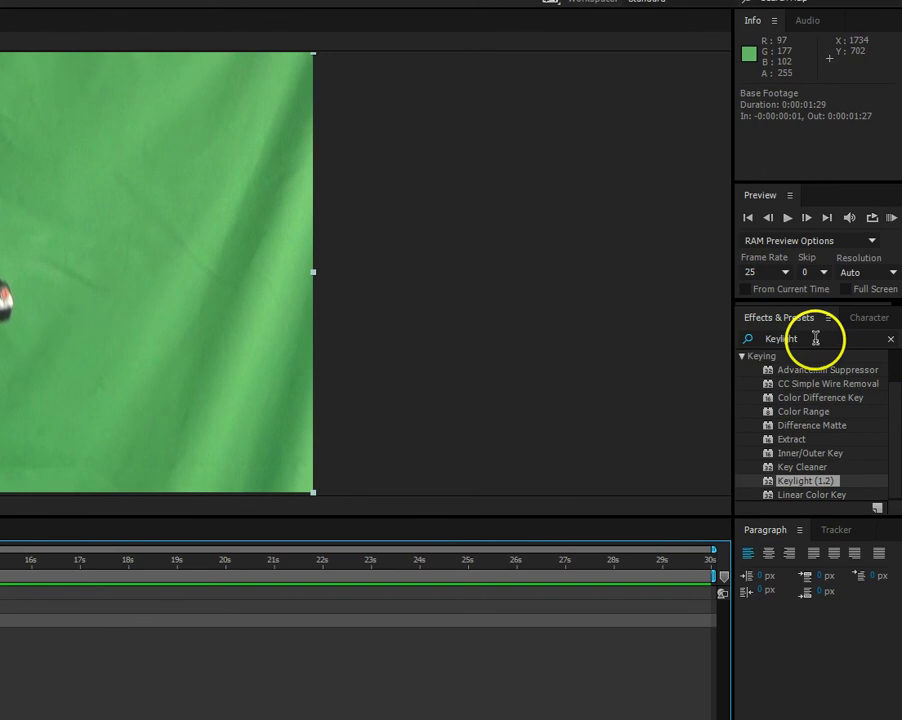
drag(822, 338, 766, 338)
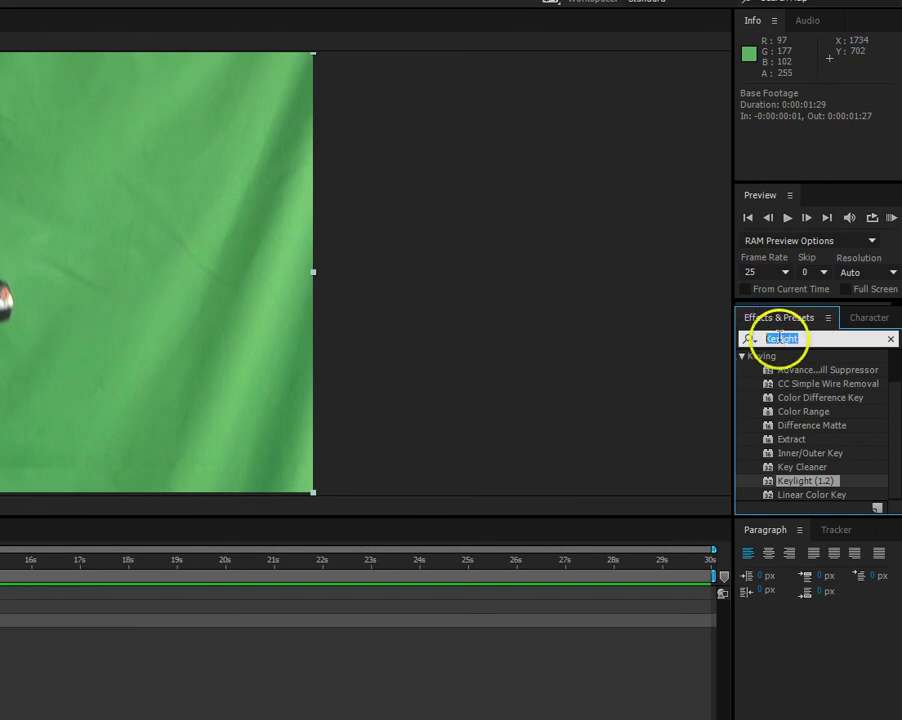
text(Keyl)
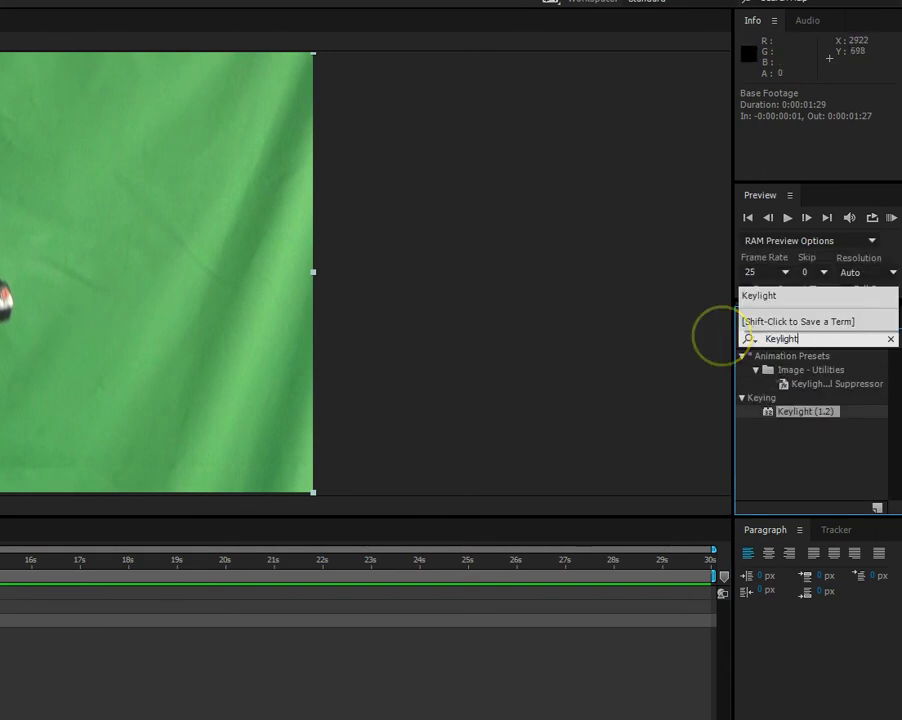
drag(806, 415, 258, 366)
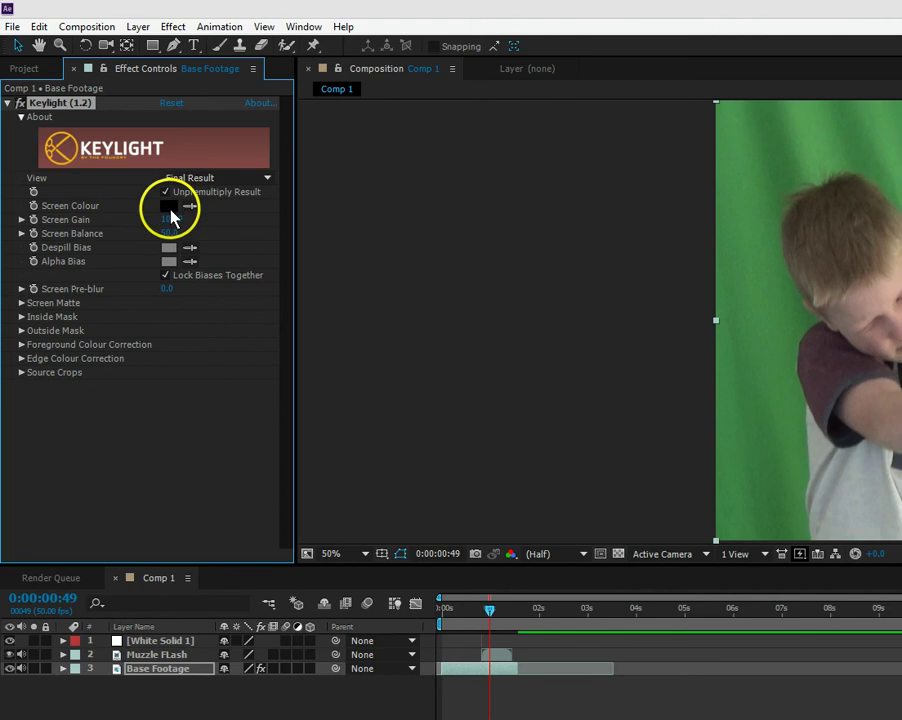
click(171, 210)
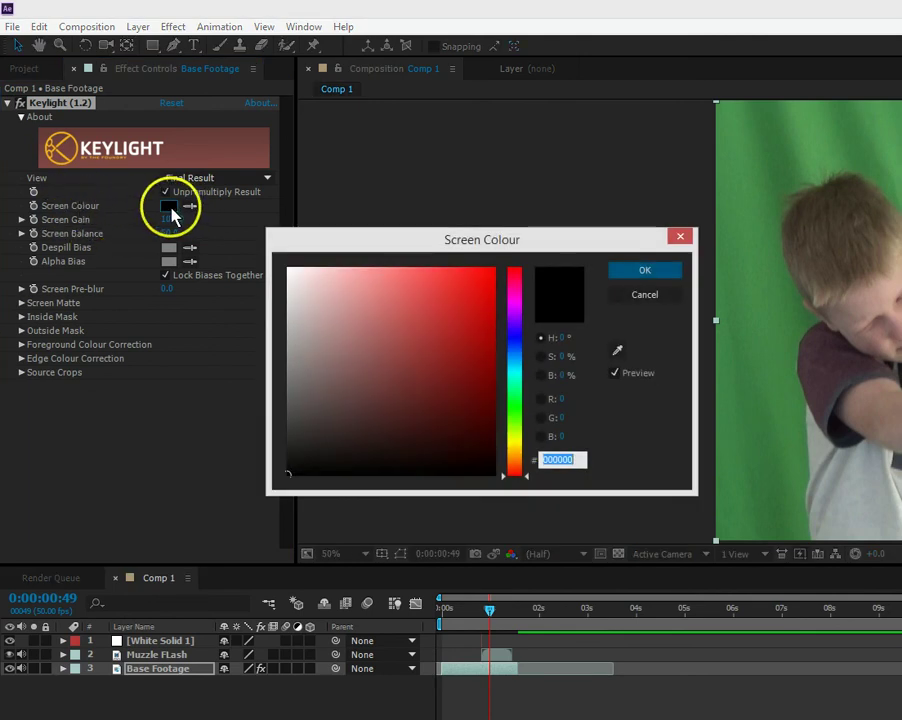
drag(513, 427, 515, 384)
click(459, 327)
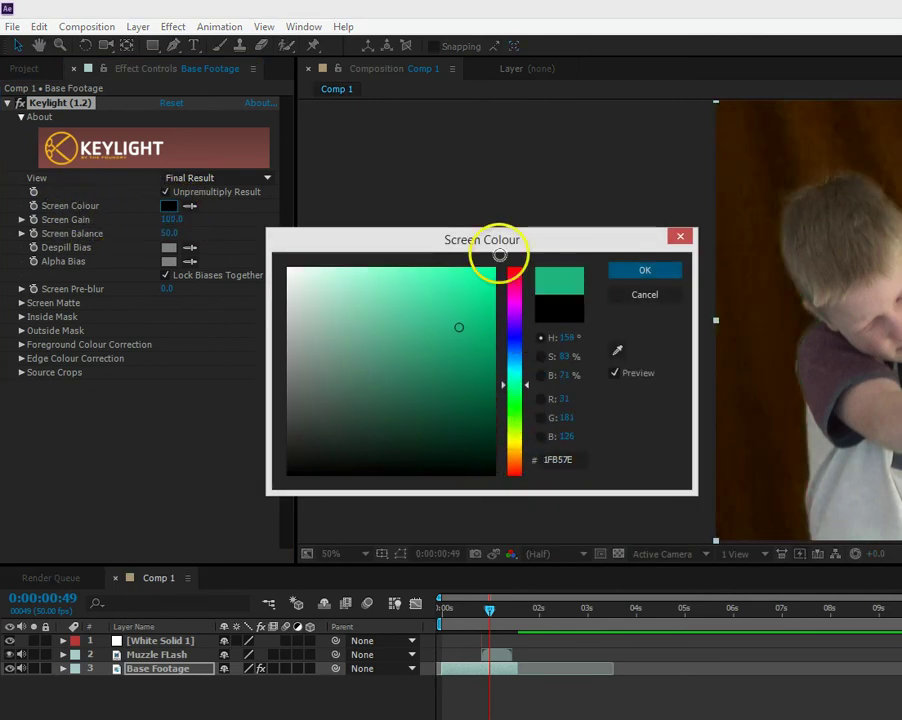
drag(499, 254, 644, 246)
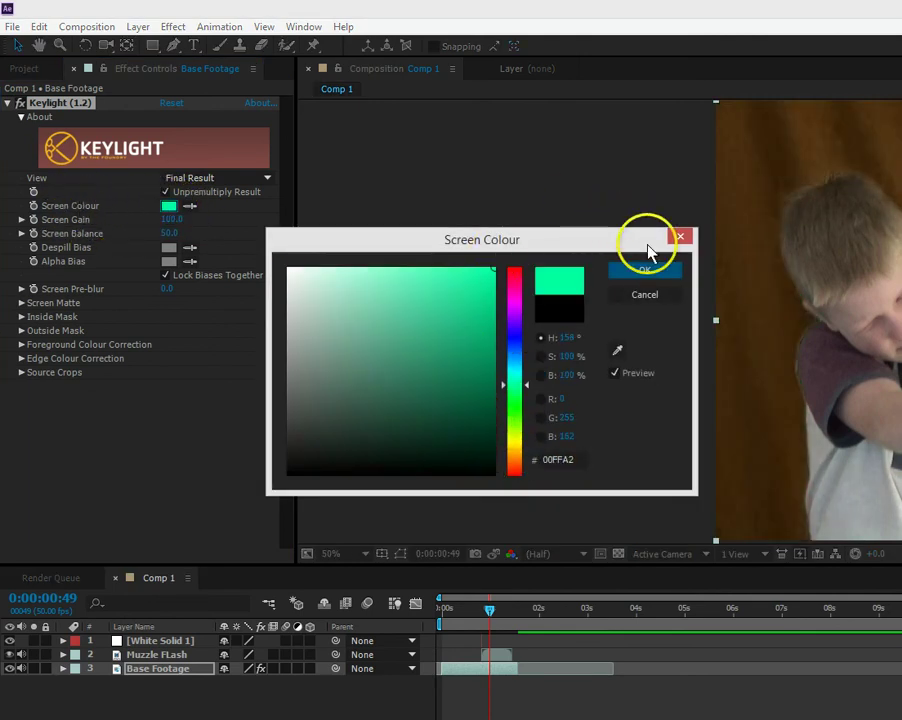
click(661, 298)
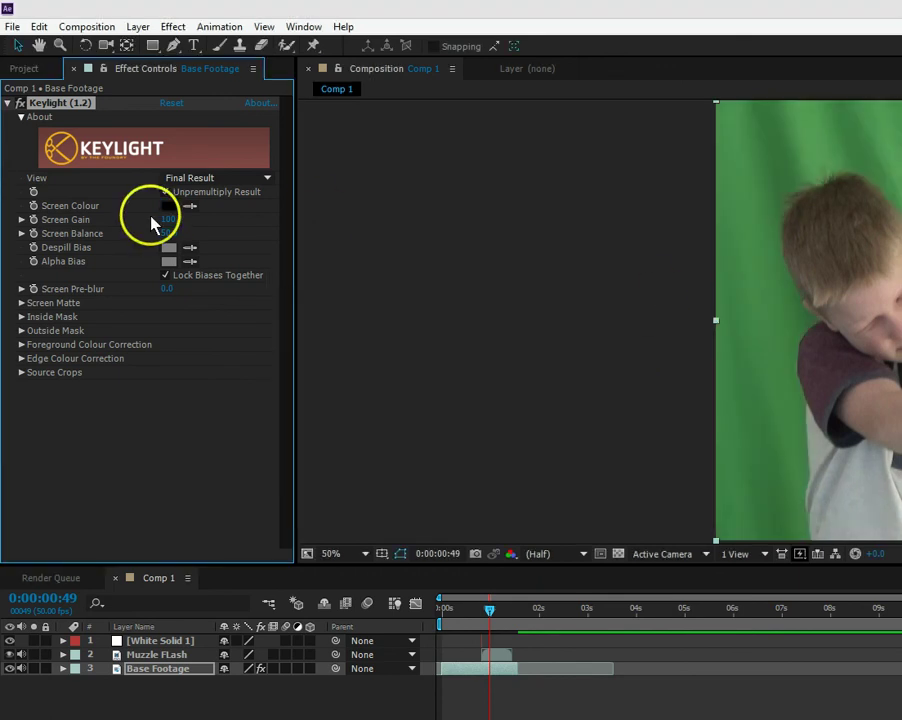
Sample the green backdrop near the boy's head as Keylight's Screen Colour.
click(190, 202)
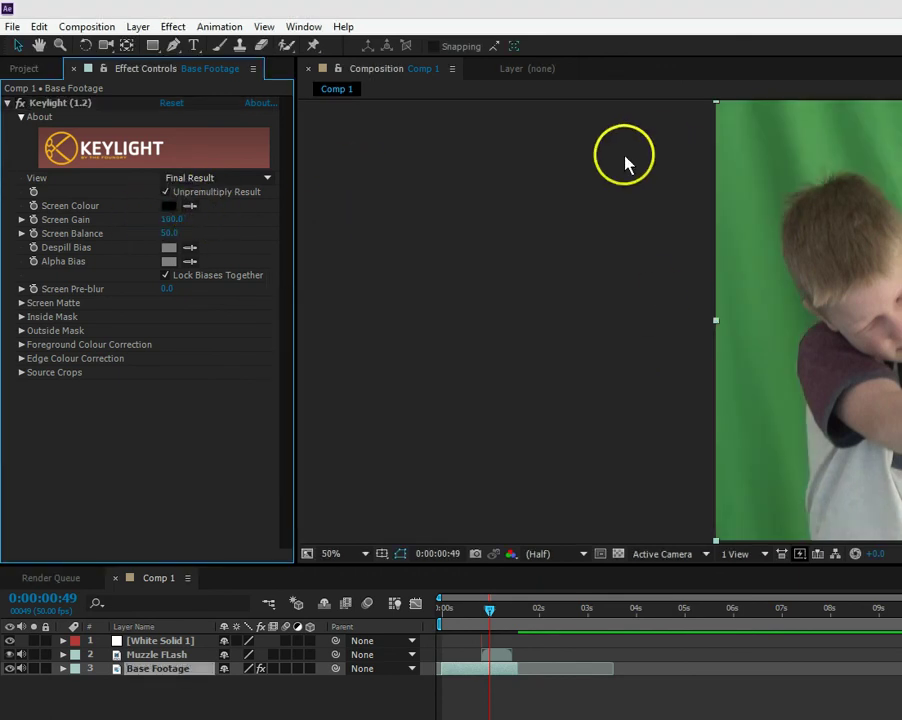
click(196, 208)
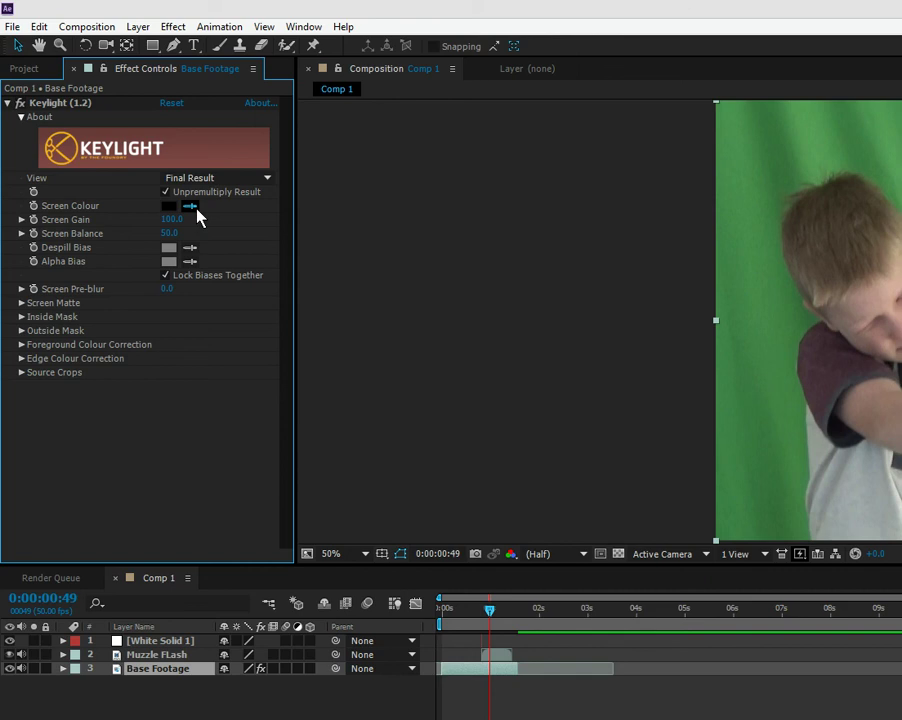
click(757, 197)
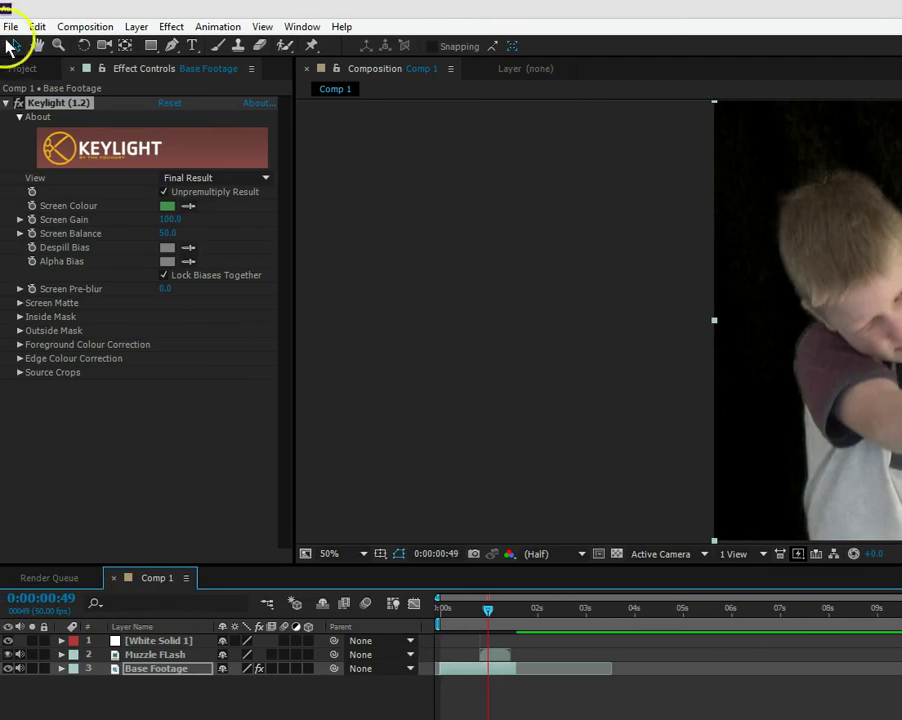
Import the hallway picture download.jpg from the Desktop folder into the project.
click(10, 26)
mouse_move(94, 242)
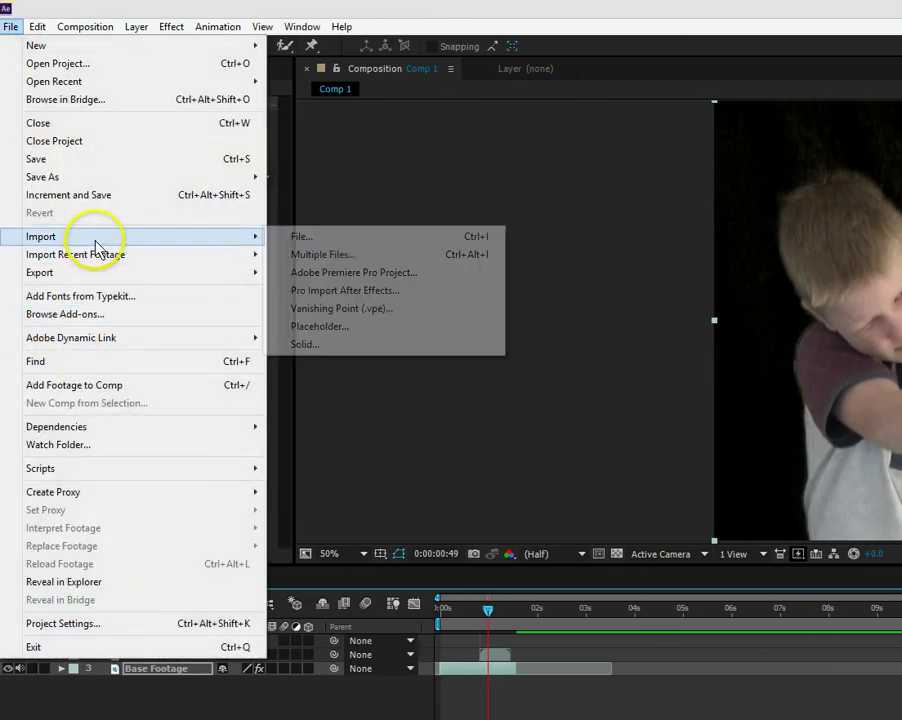
click(360, 239)
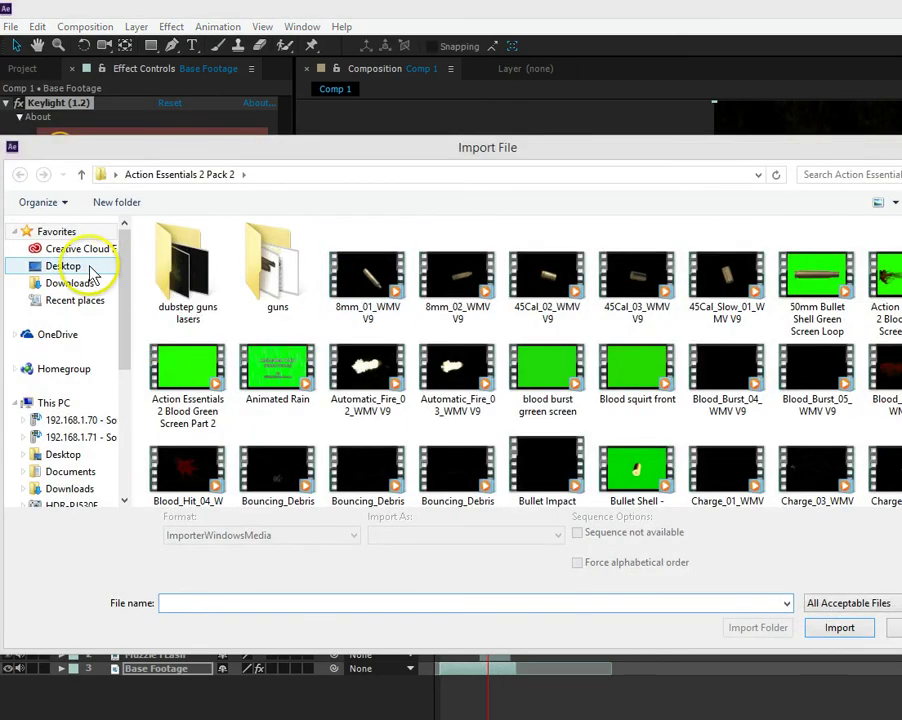
click(90, 266)
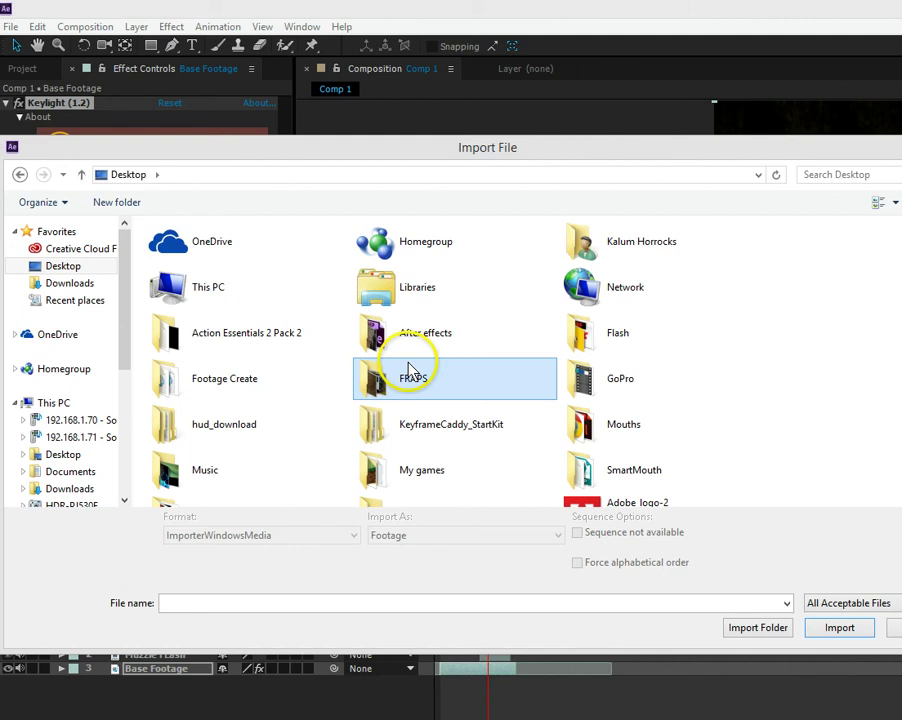
scroll(406, 370, down, 10)
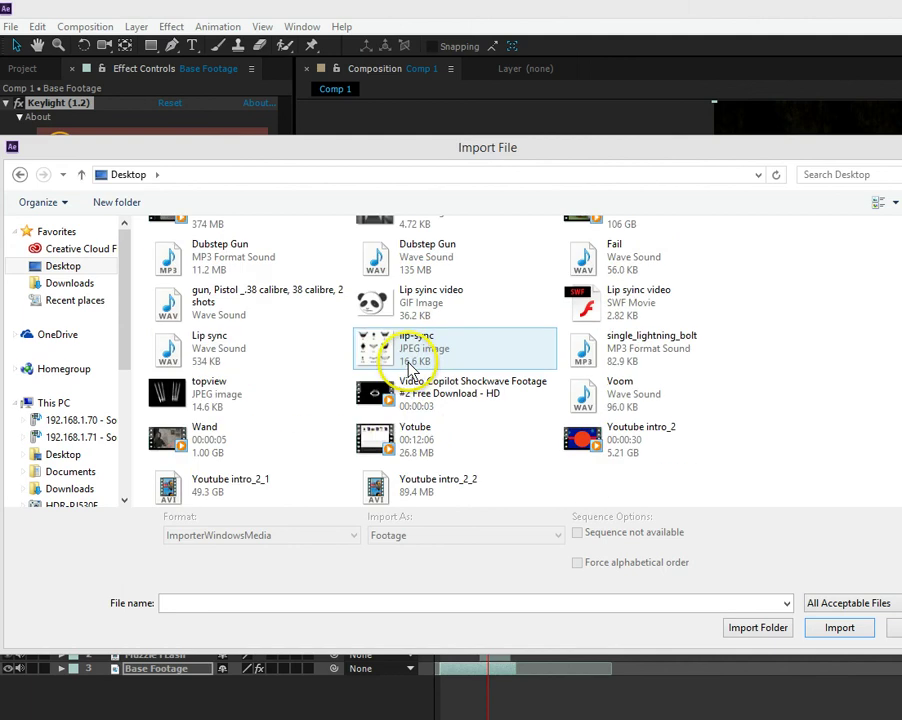
click(215, 448)
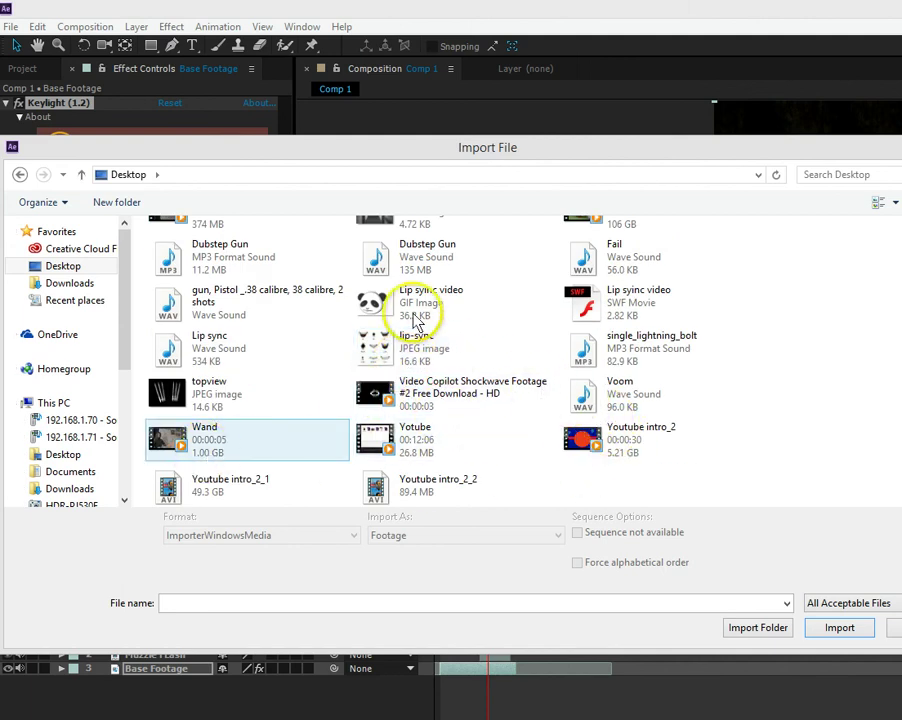
double_click(420, 217)
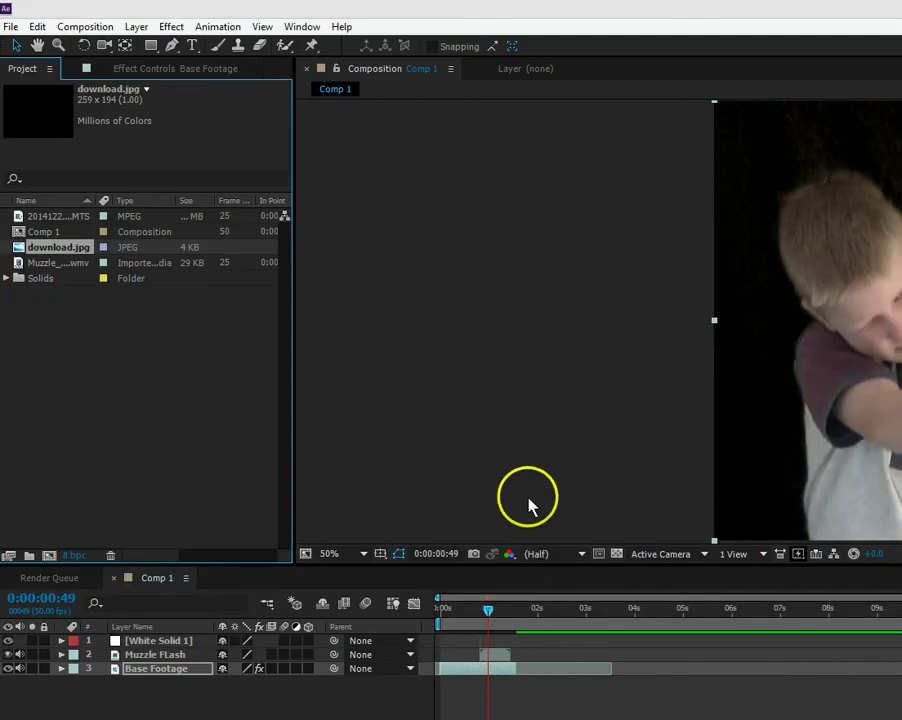
Add download.jpg to Comp 1 beneath the Base Footage layer, fit it to the composition and deselect it.
click(40, 248)
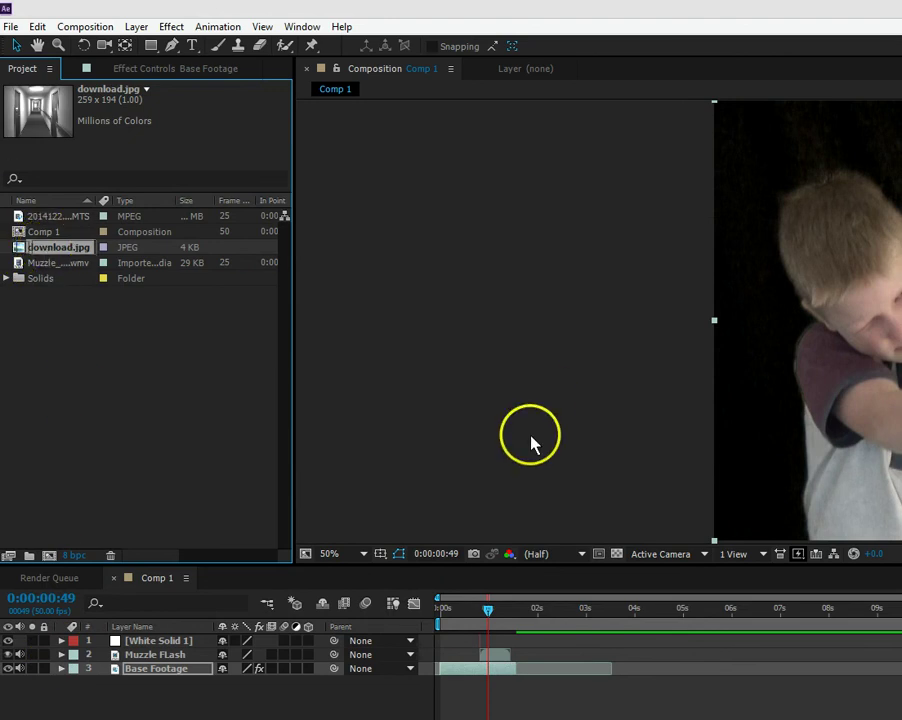
drag(531, 436, 161, 692)
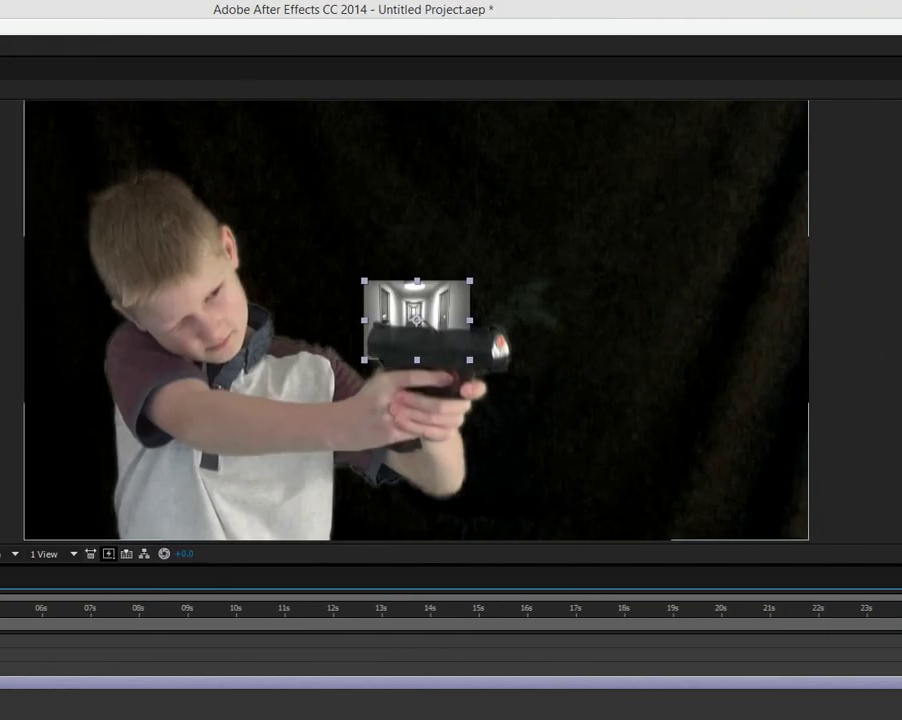
click(420, 301)
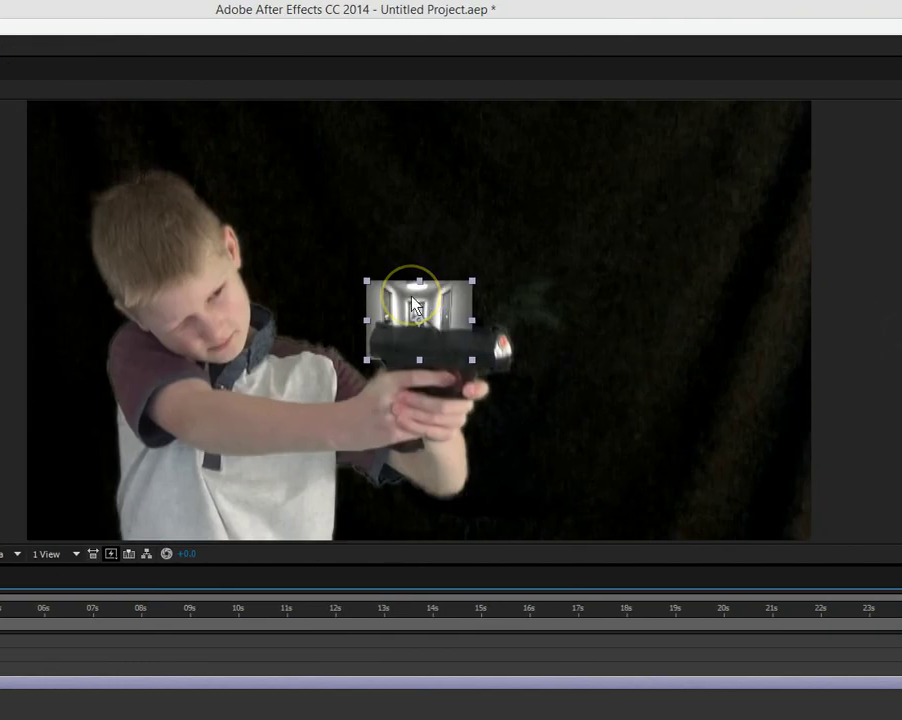
right_click(416, 305)
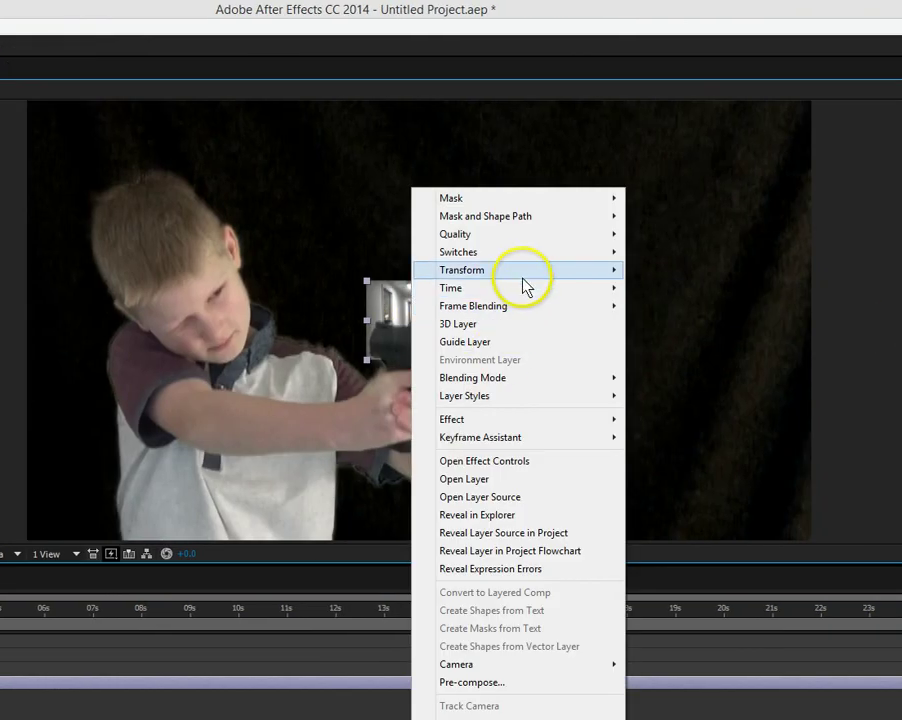
mouse_move(521, 272)
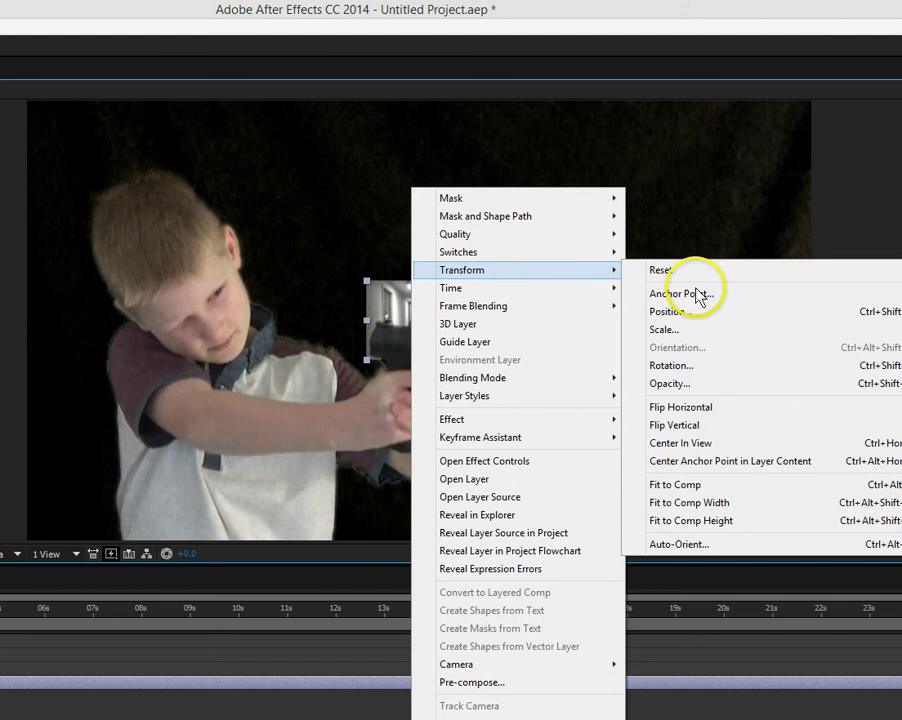
click(676, 484)
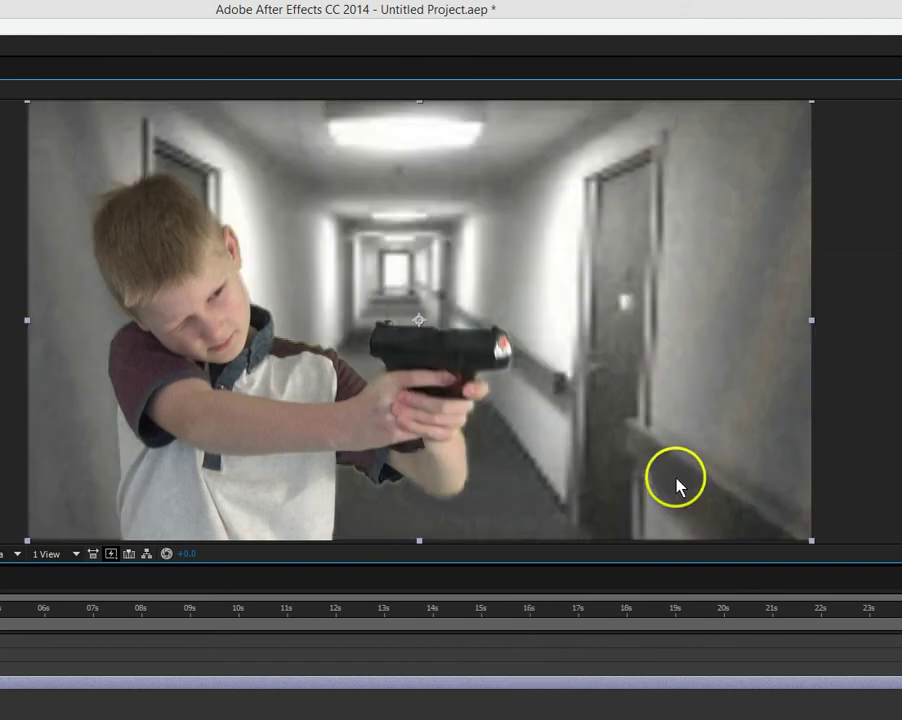
click(874, 389)
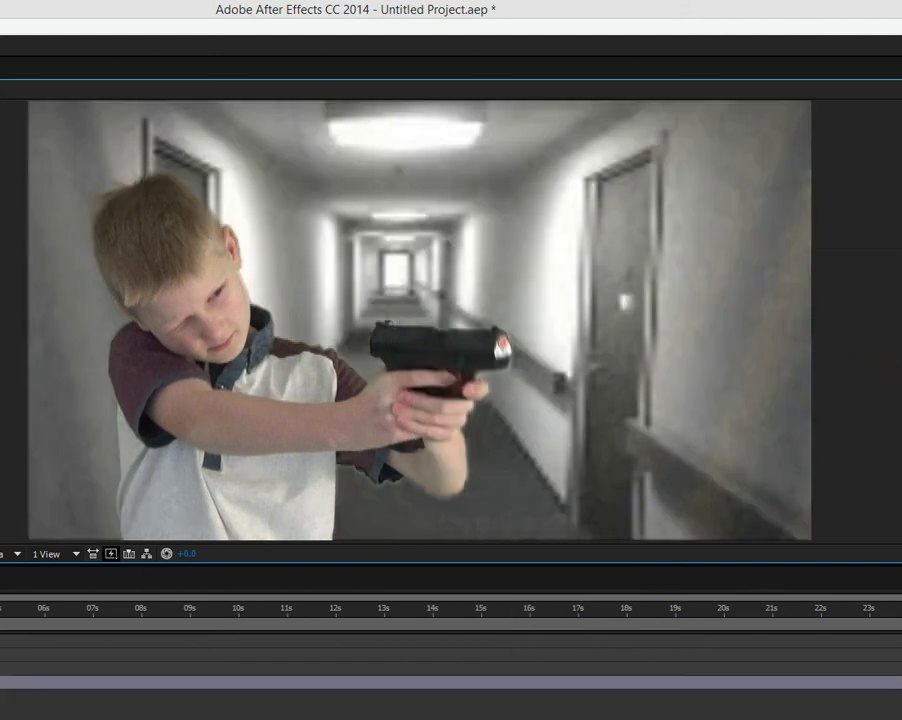